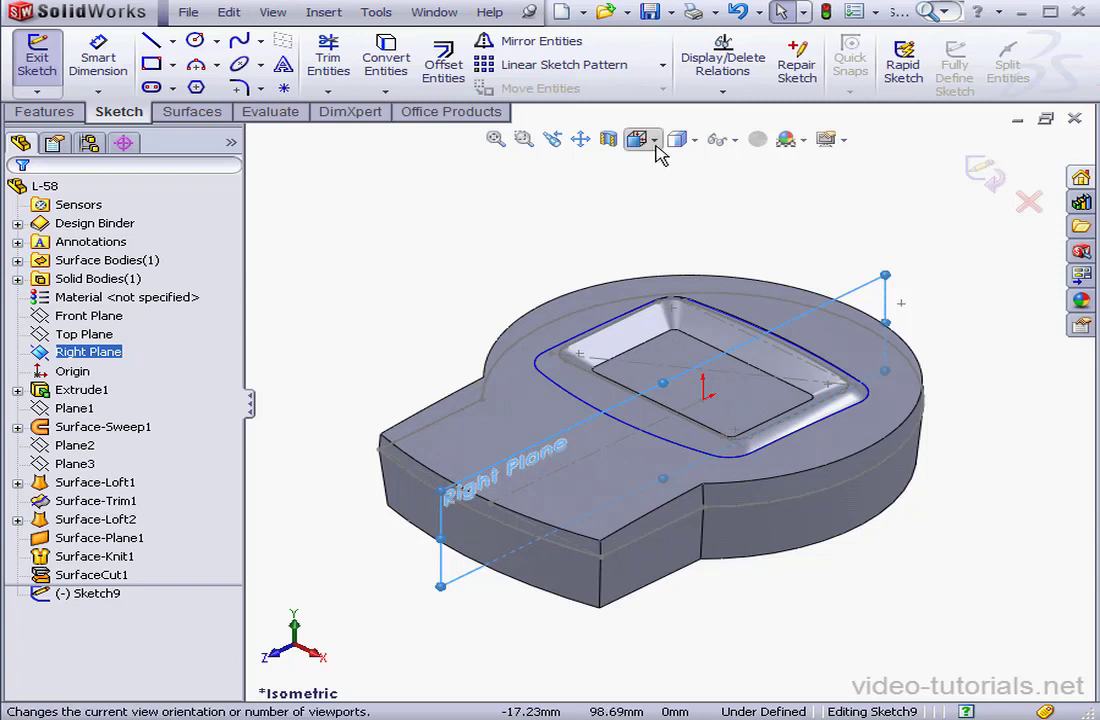
Sketch a horizontal line about 47 mm long below the origin, plus a connected line about 45 mm long rising past the body's end.
click(641, 140)
click(766, 218)
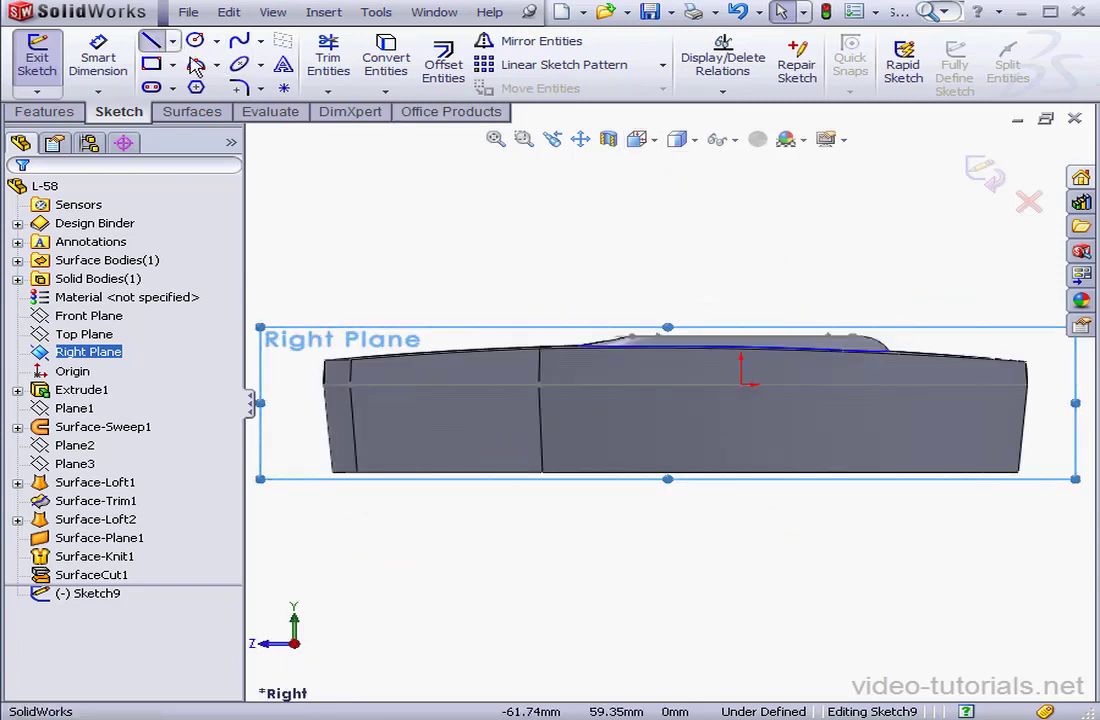
click(577, 413)
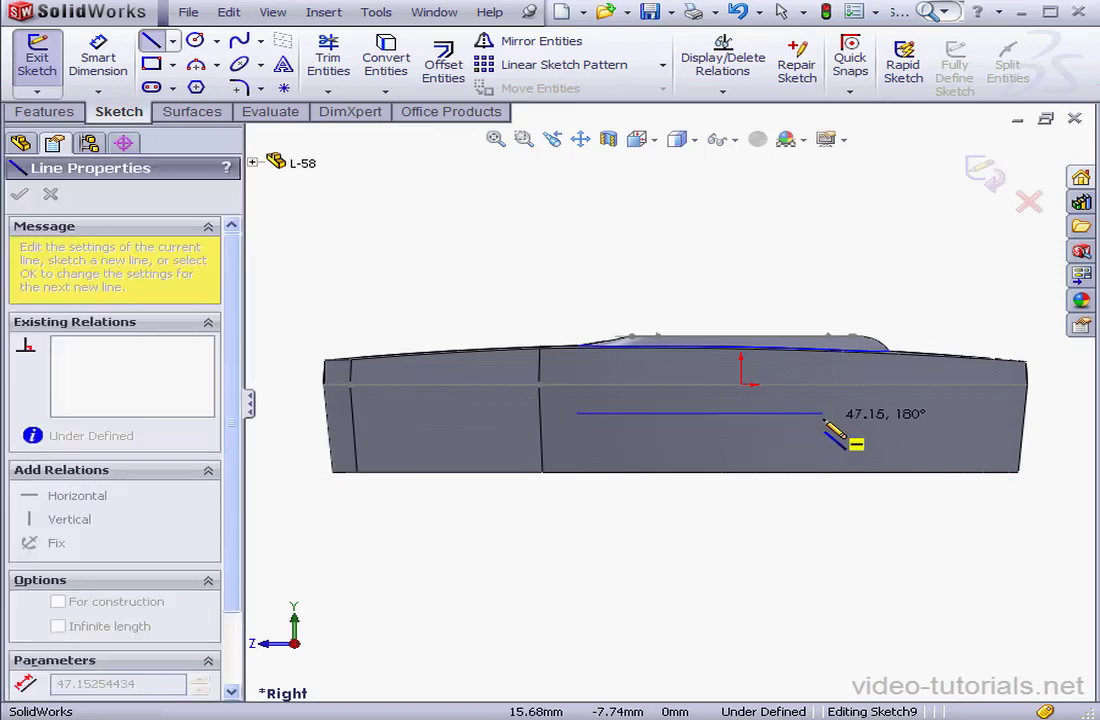
click(822, 413)
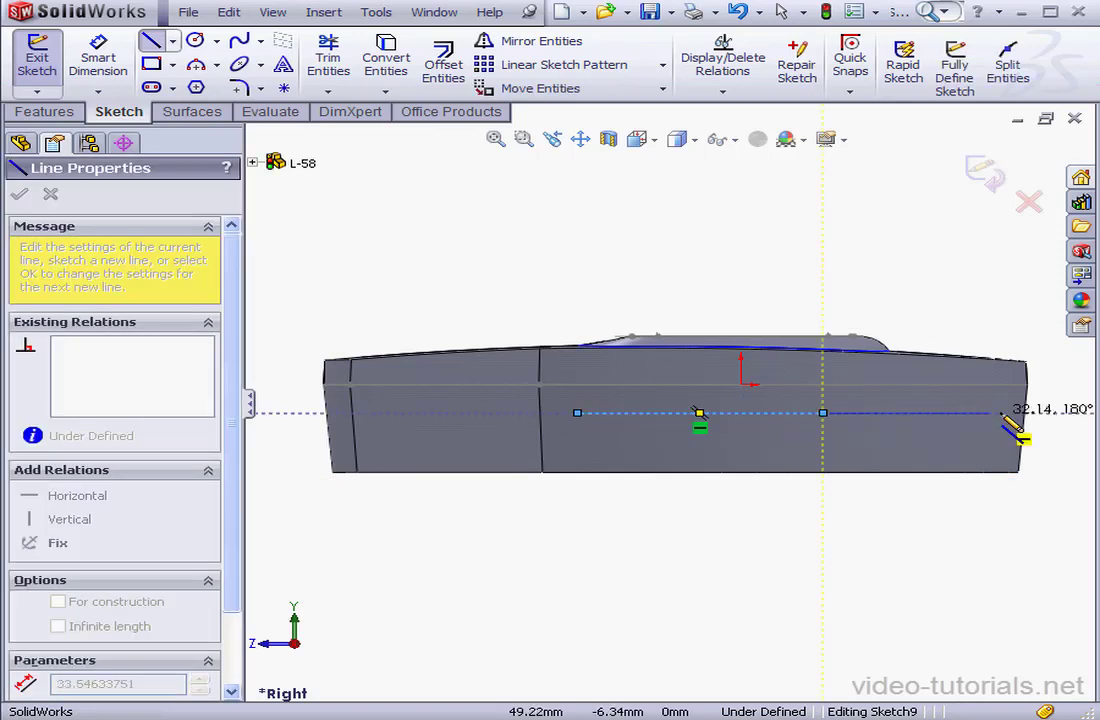
right_click(1058, 394)
click(1088, 404)
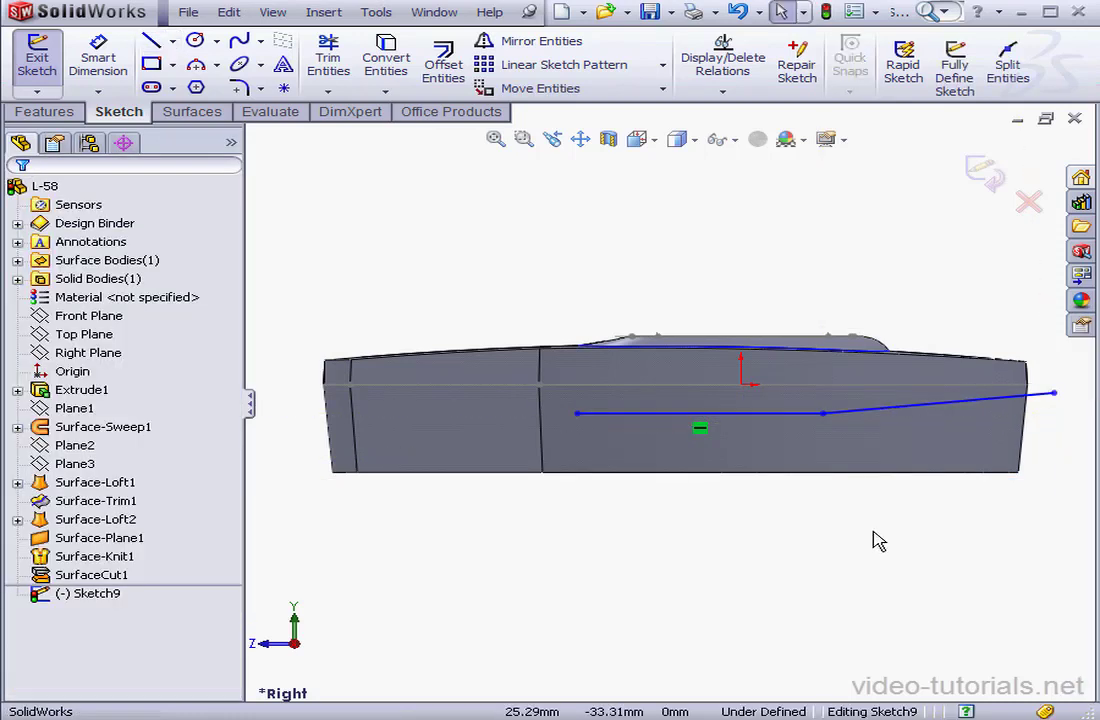
Draw a centerline from the origin to the midpoint of the horizontal line.
click(172, 41)
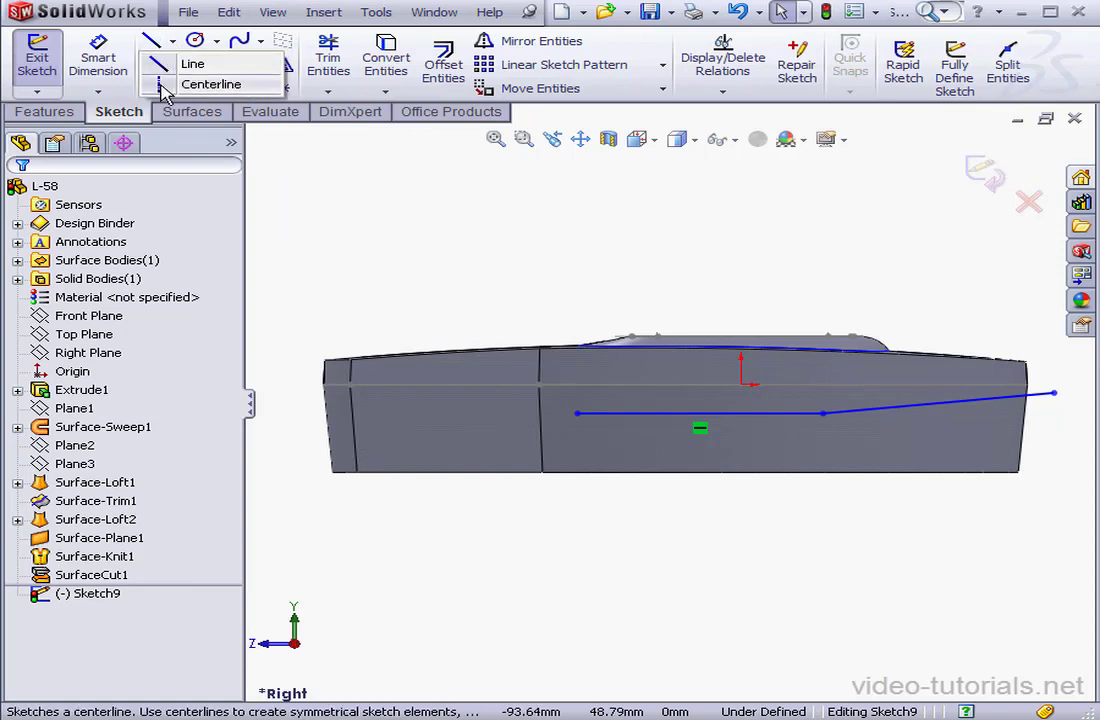
click(190, 85)
click(699, 412)
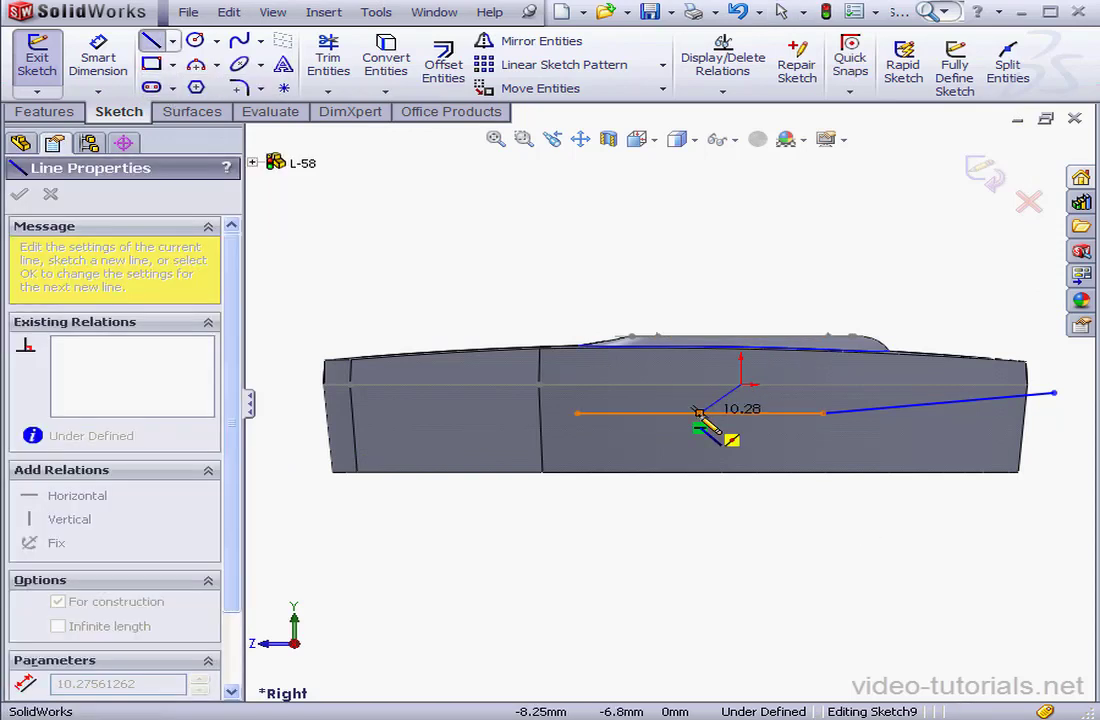
click(699, 412)
right_click(728, 510)
click(810, 529)
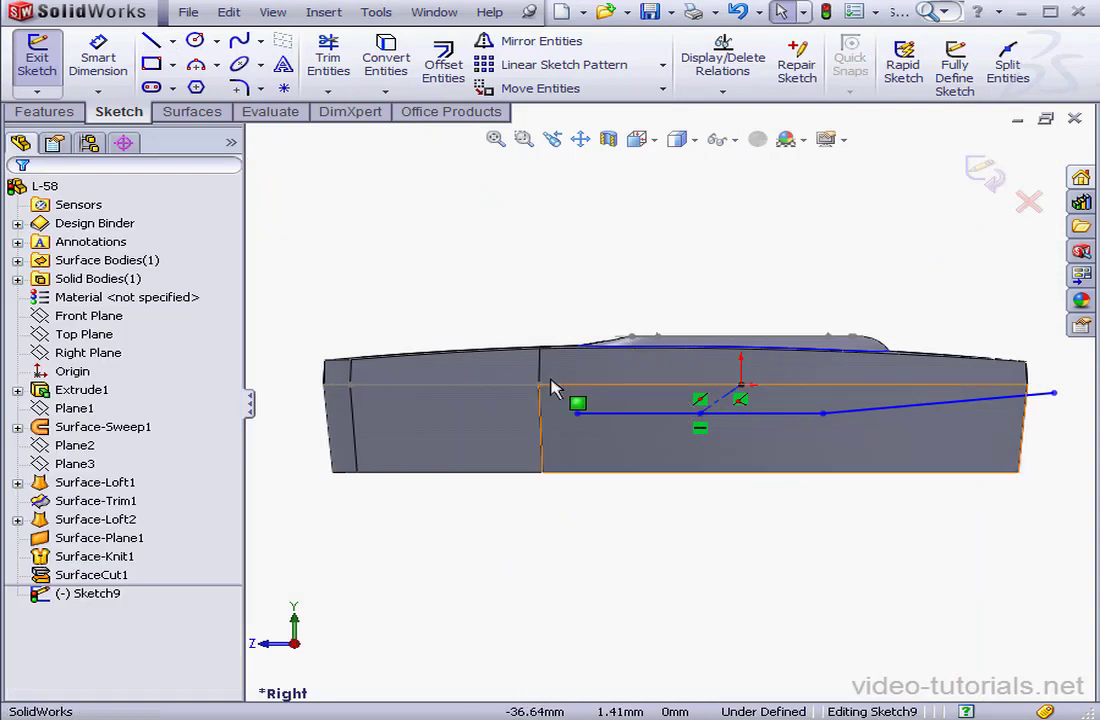
Dimension the horizontal line's length at 35 mm.
click(97, 62)
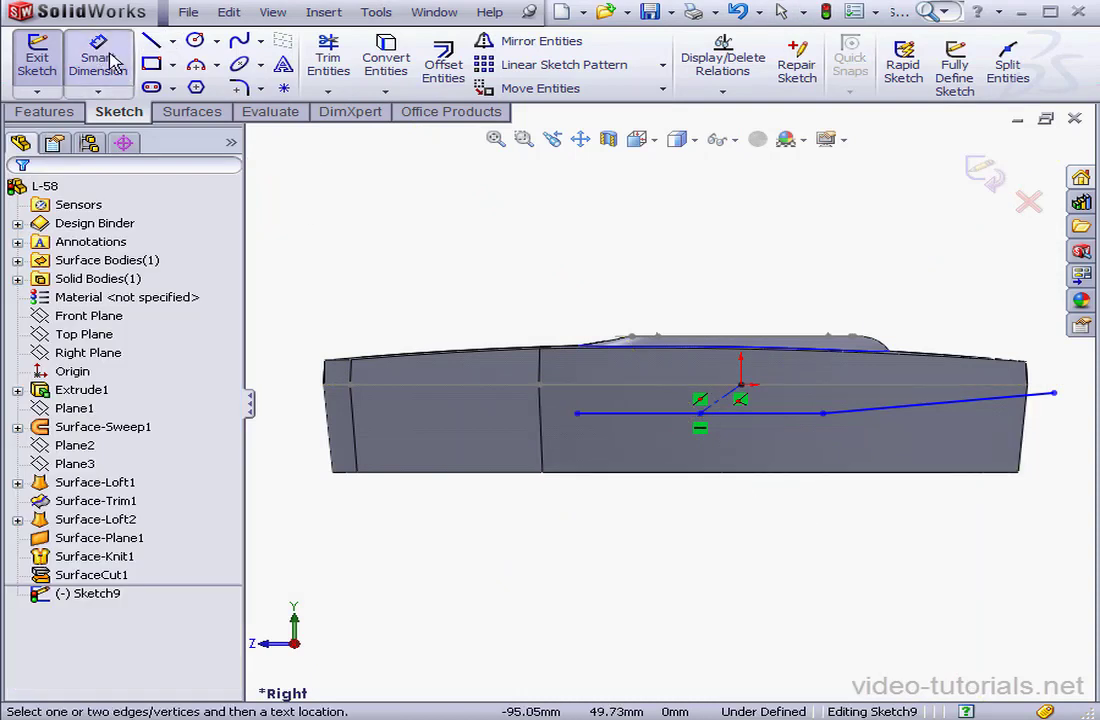
click(793, 418)
click(752, 530)
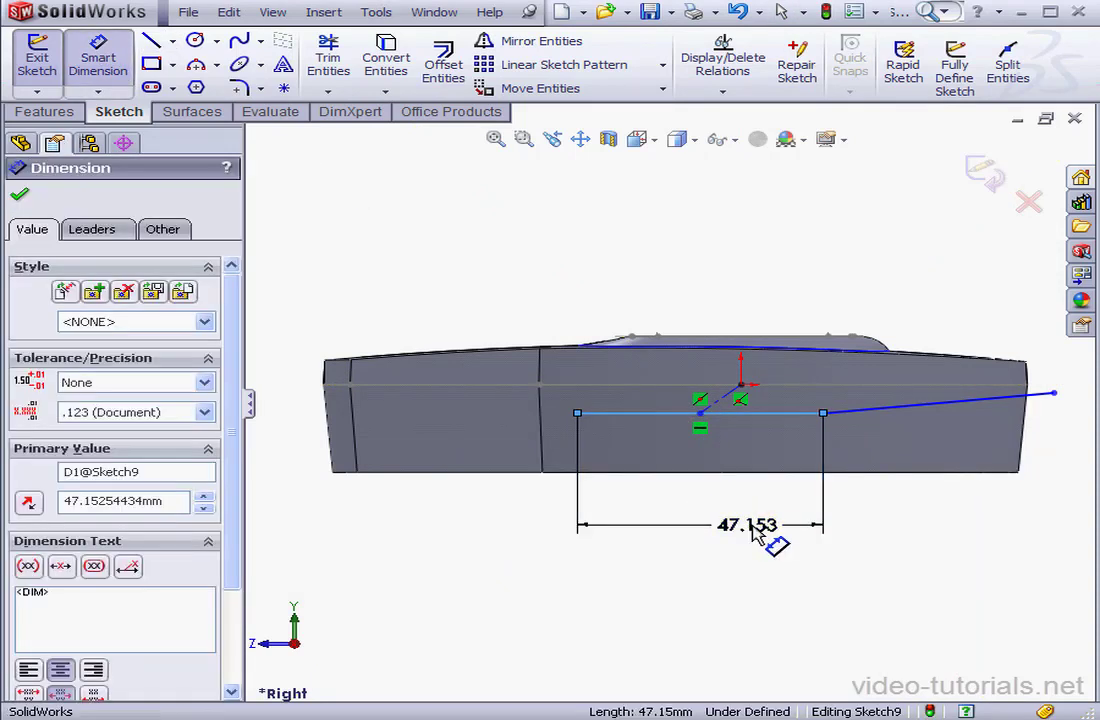
text(35)
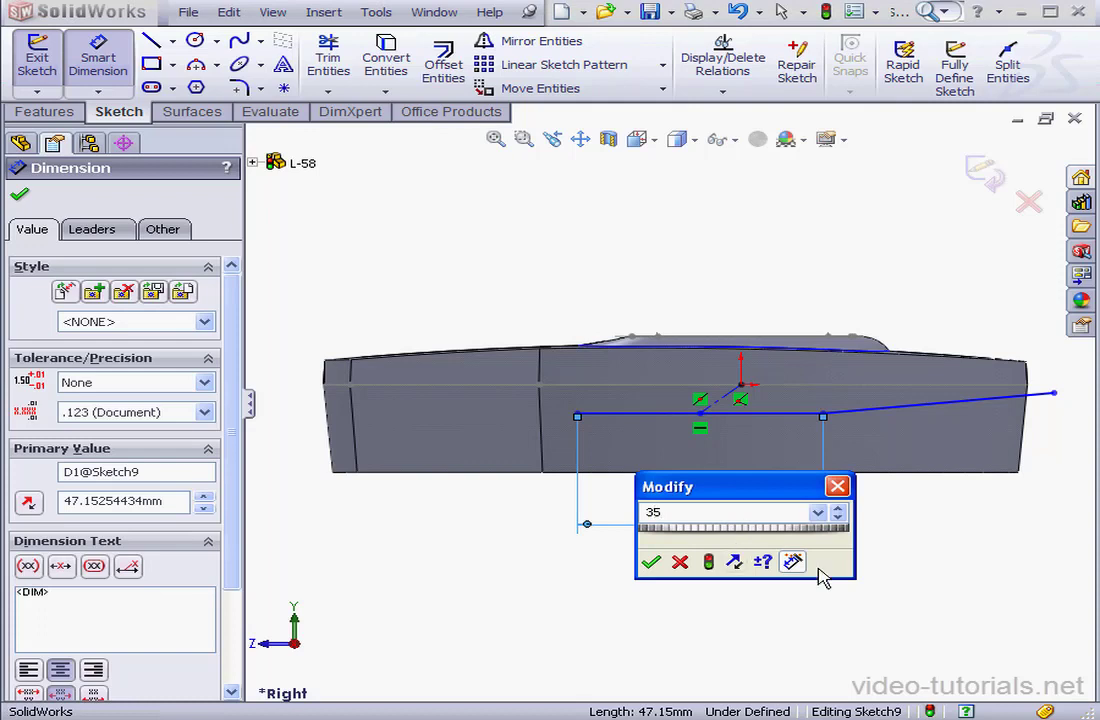
click(651, 563)
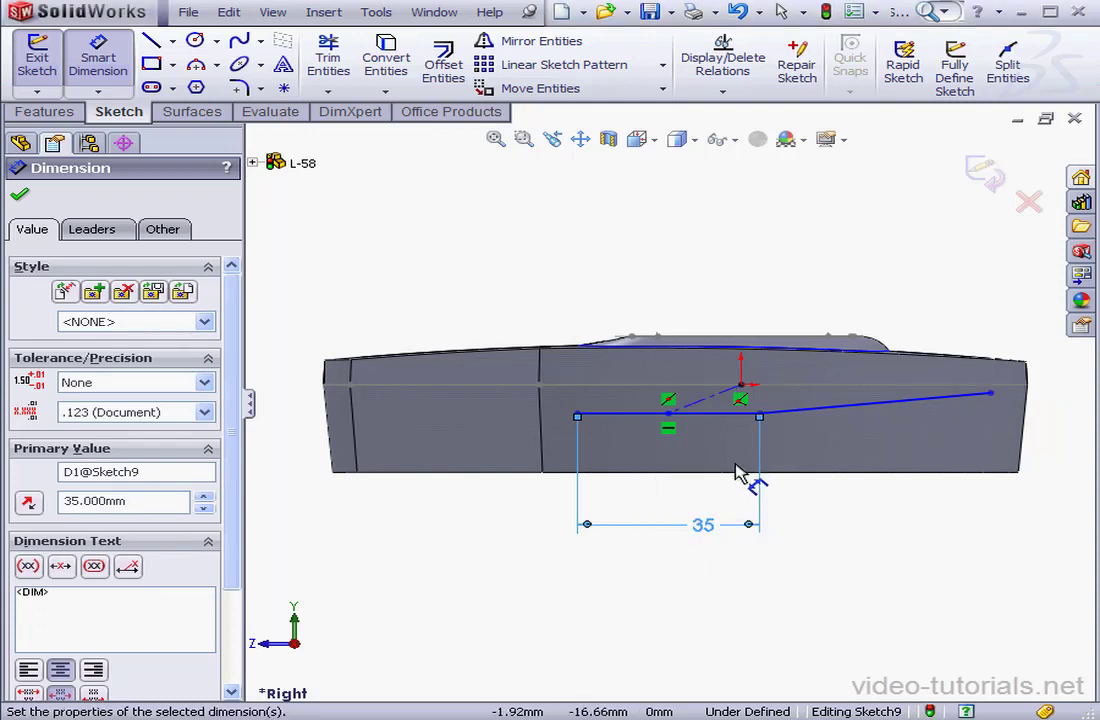
Dimension the angle between the horizontal line and the sloped line at 170°.
click(780, 413)
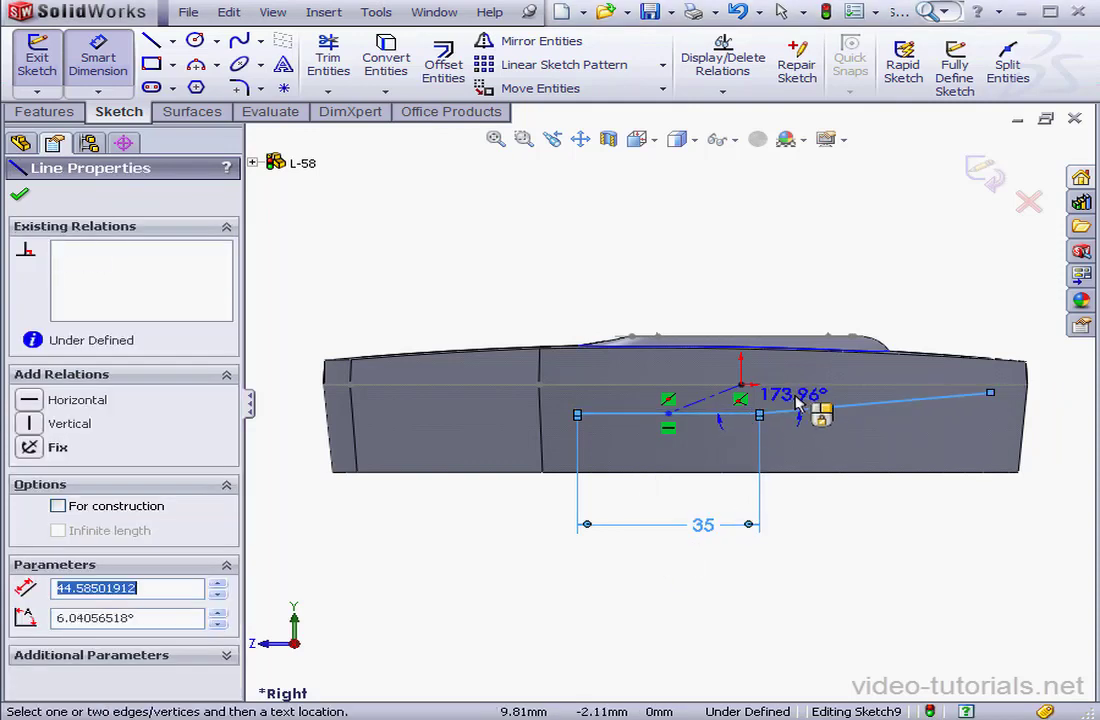
click(776, 388)
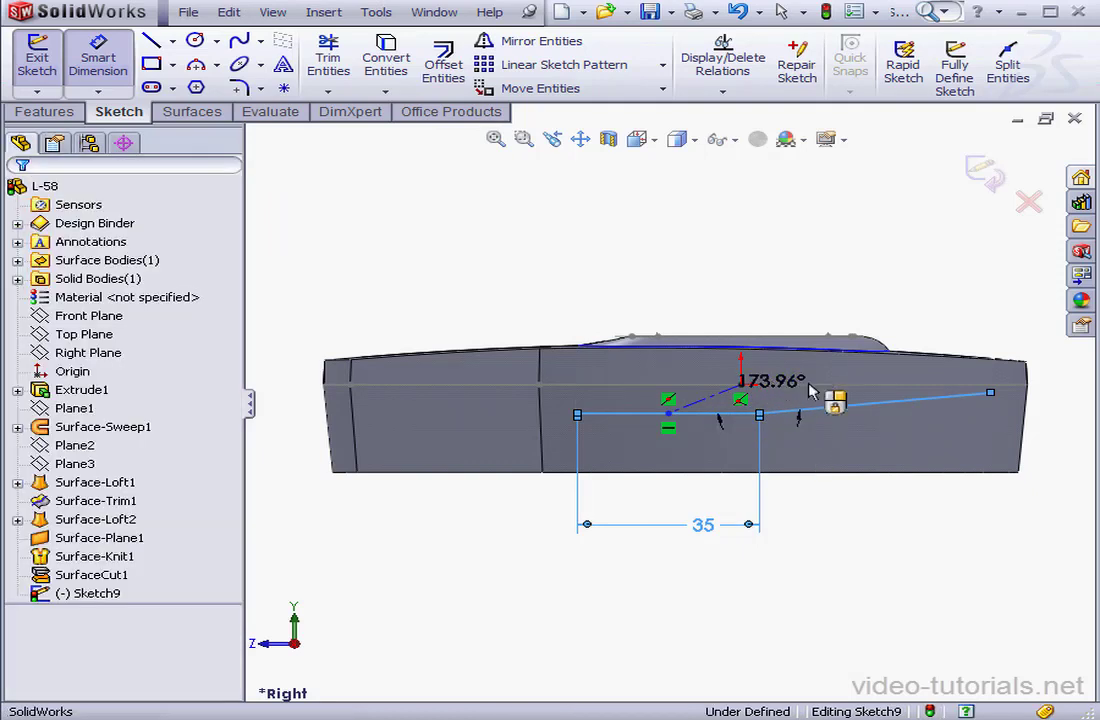
text(1)
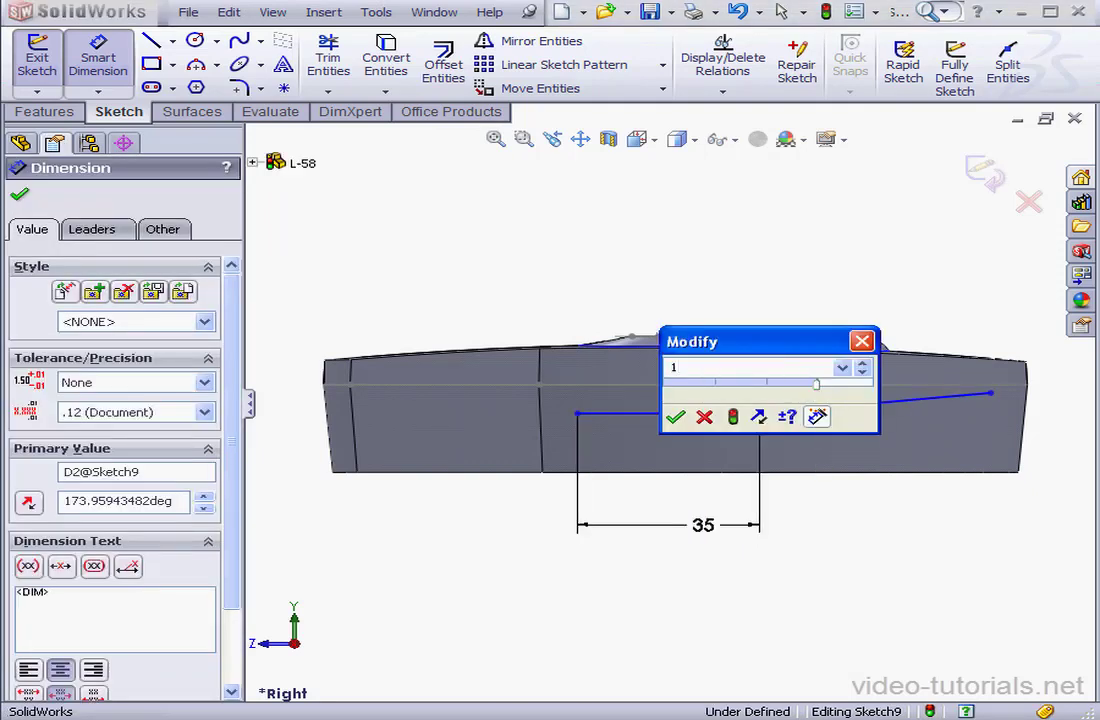
text(70)
click(675, 418)
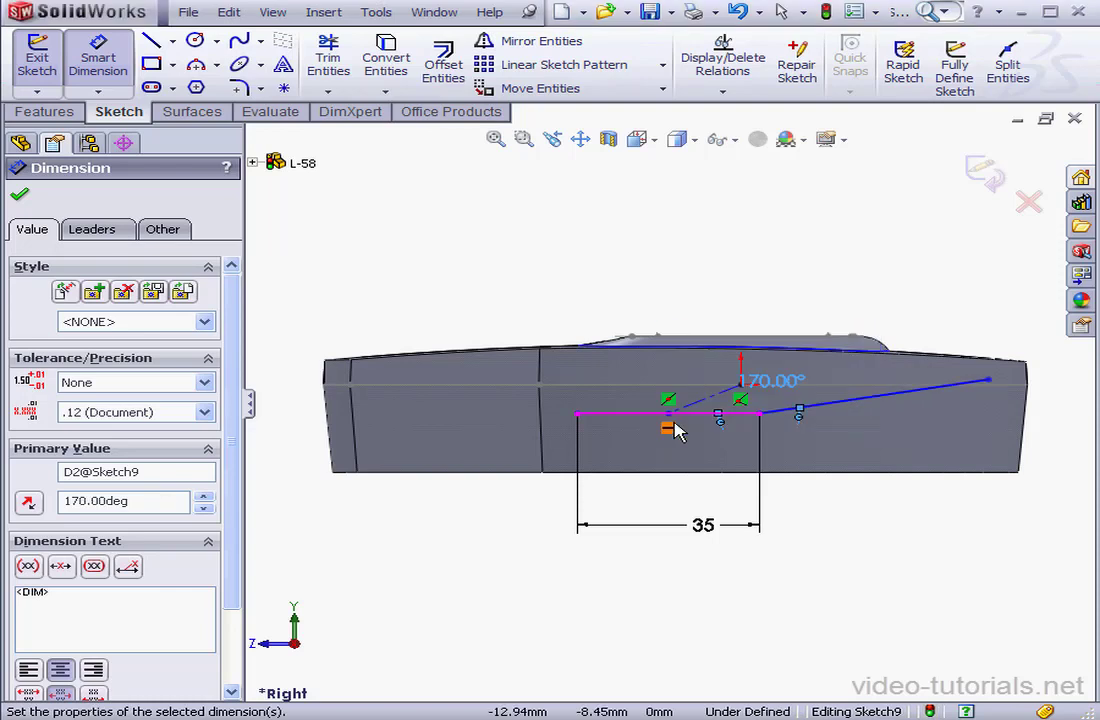
right_click(668, 247)
click(720, 257)
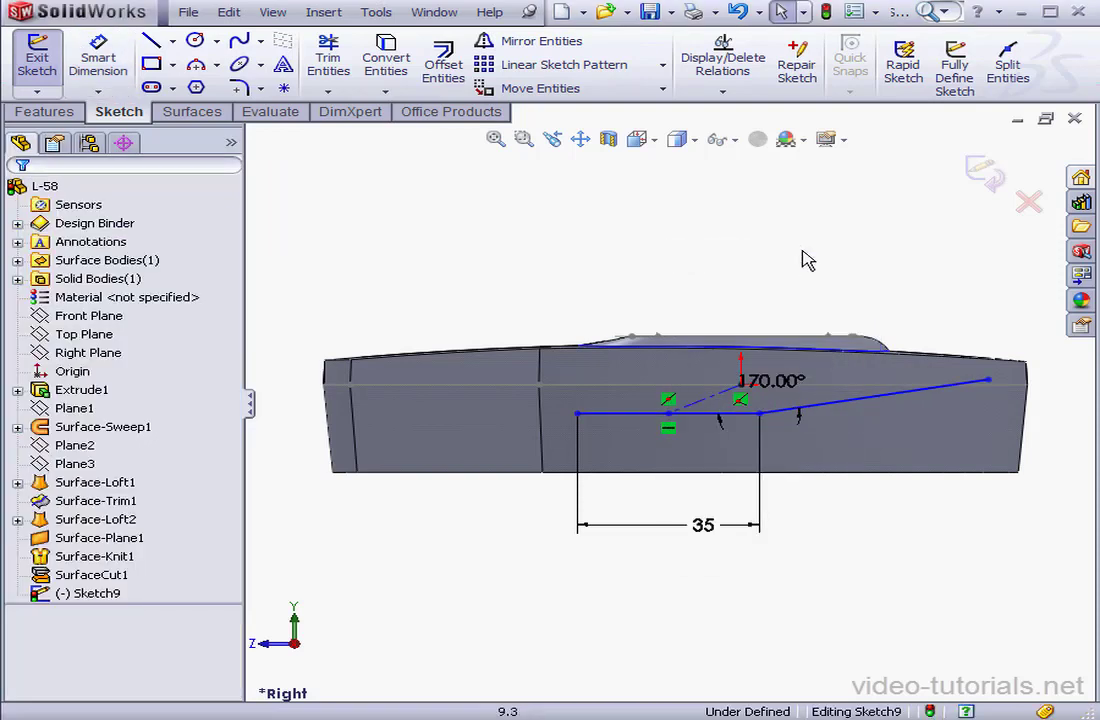
Make the centerline vertical and dimension its length at 12 mm.
click(713, 408)
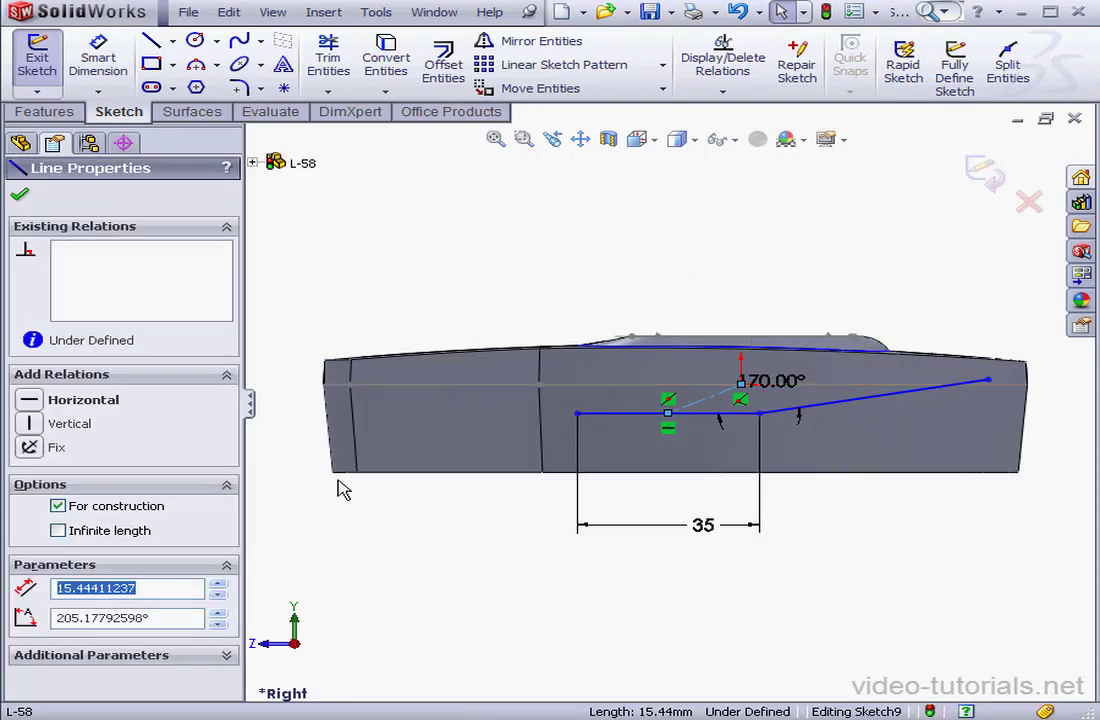
click(30, 424)
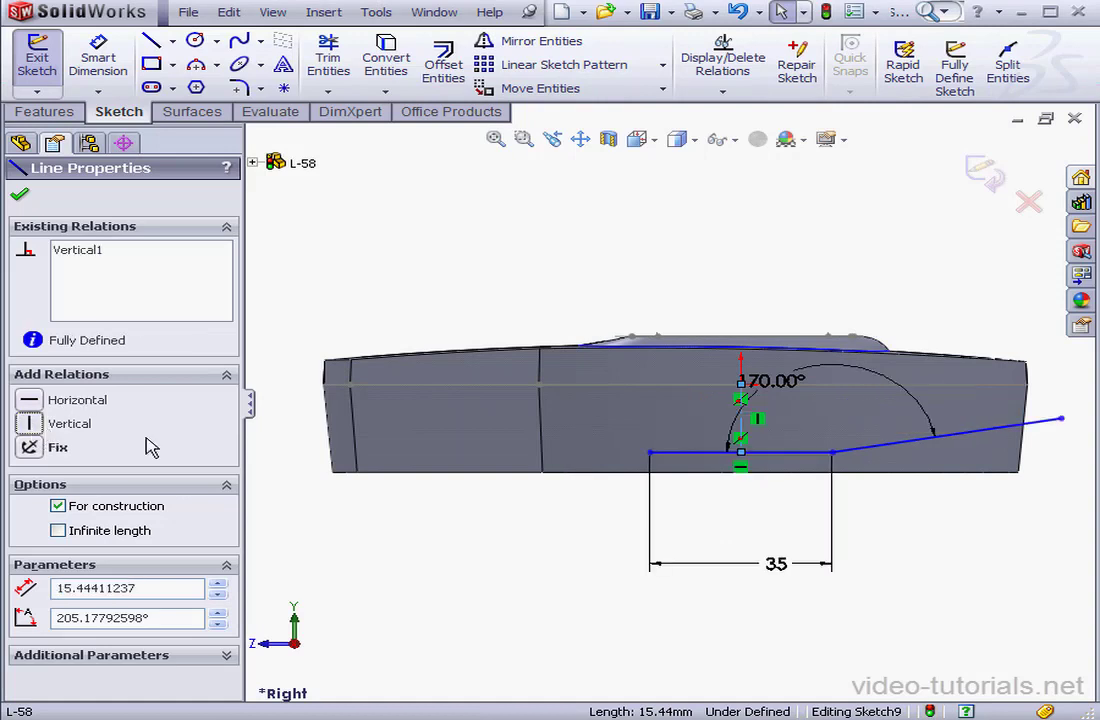
click(98, 57)
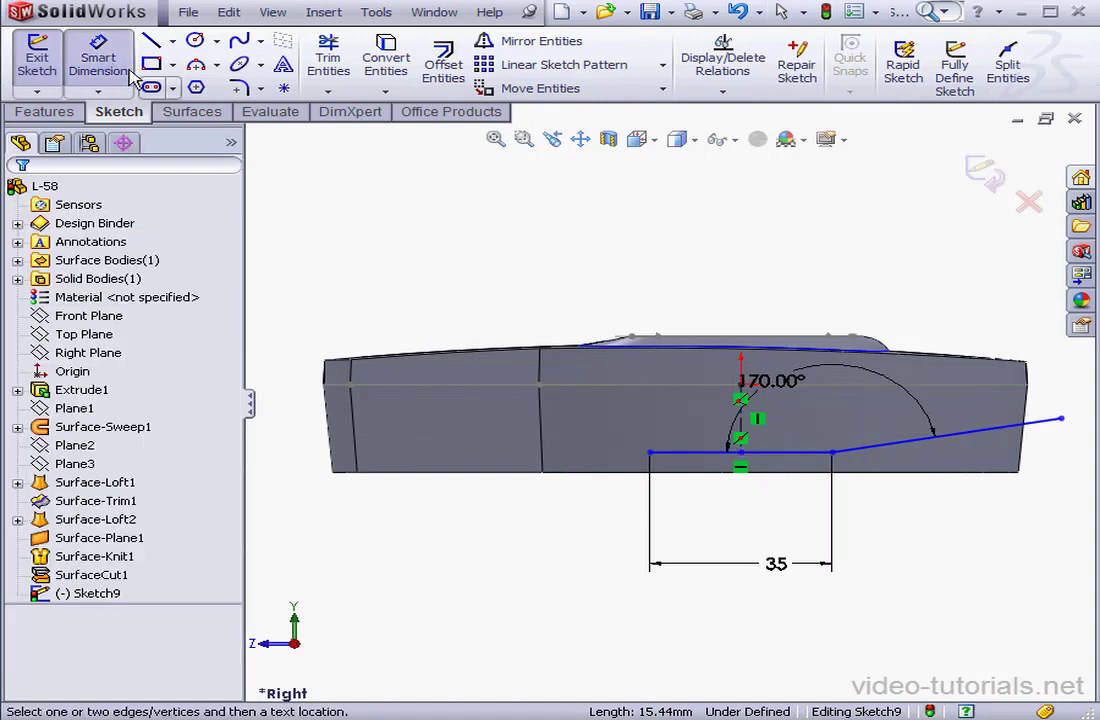
click(745, 425)
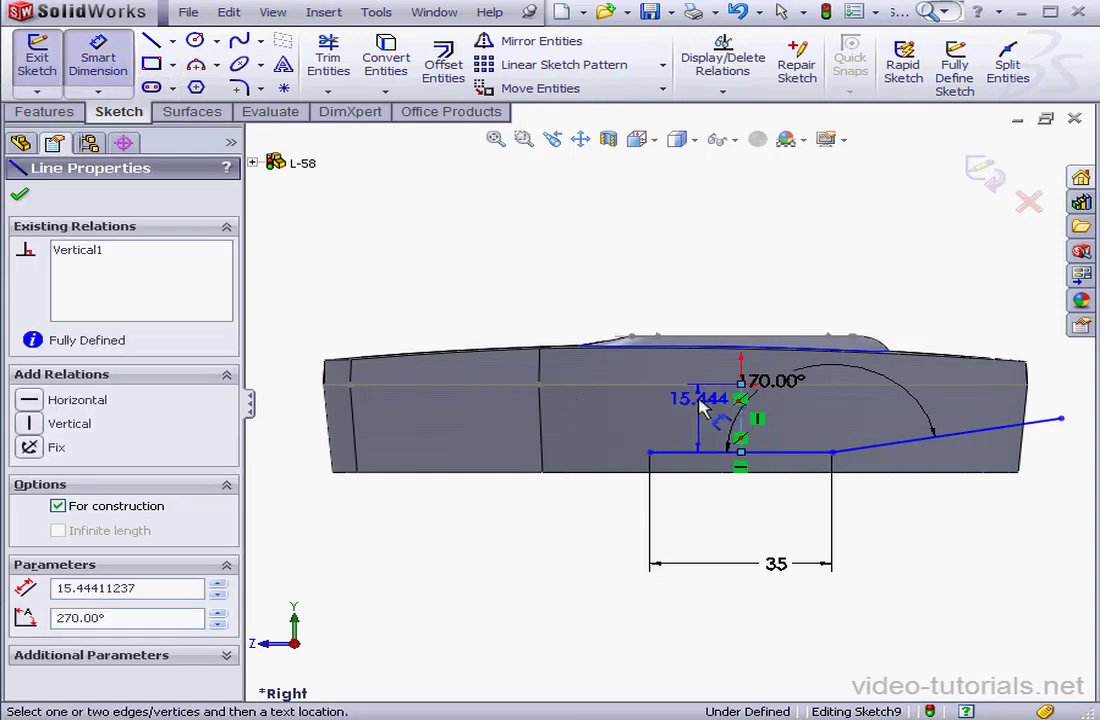
click(705, 415)
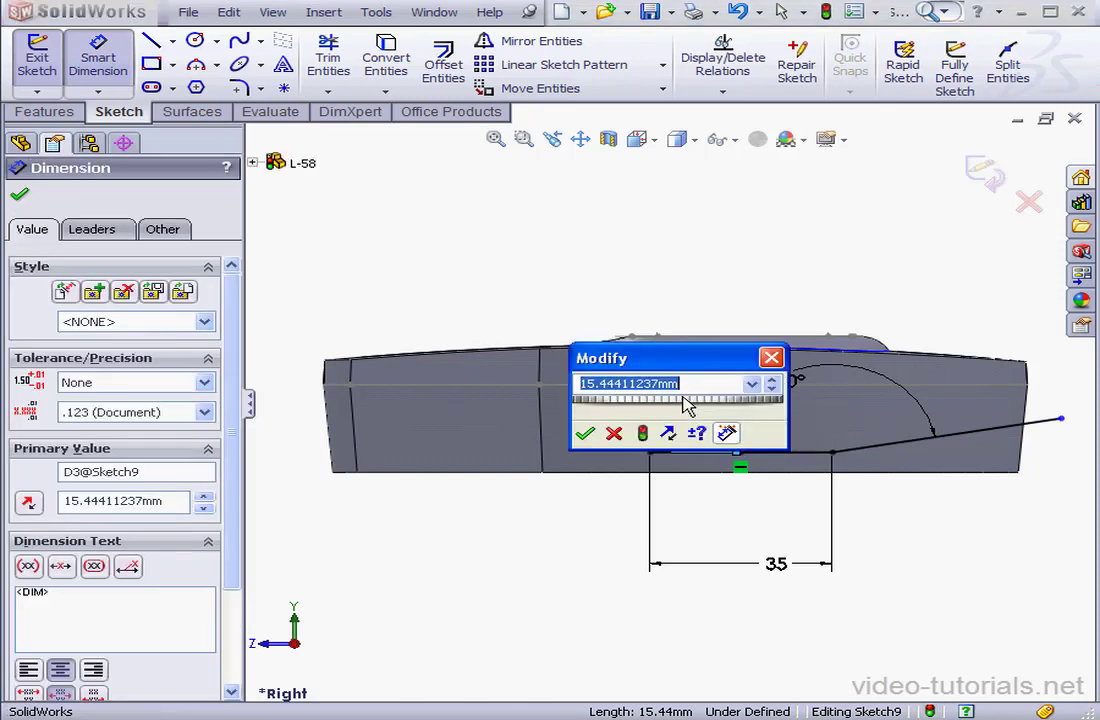
text(12)
click(585, 433)
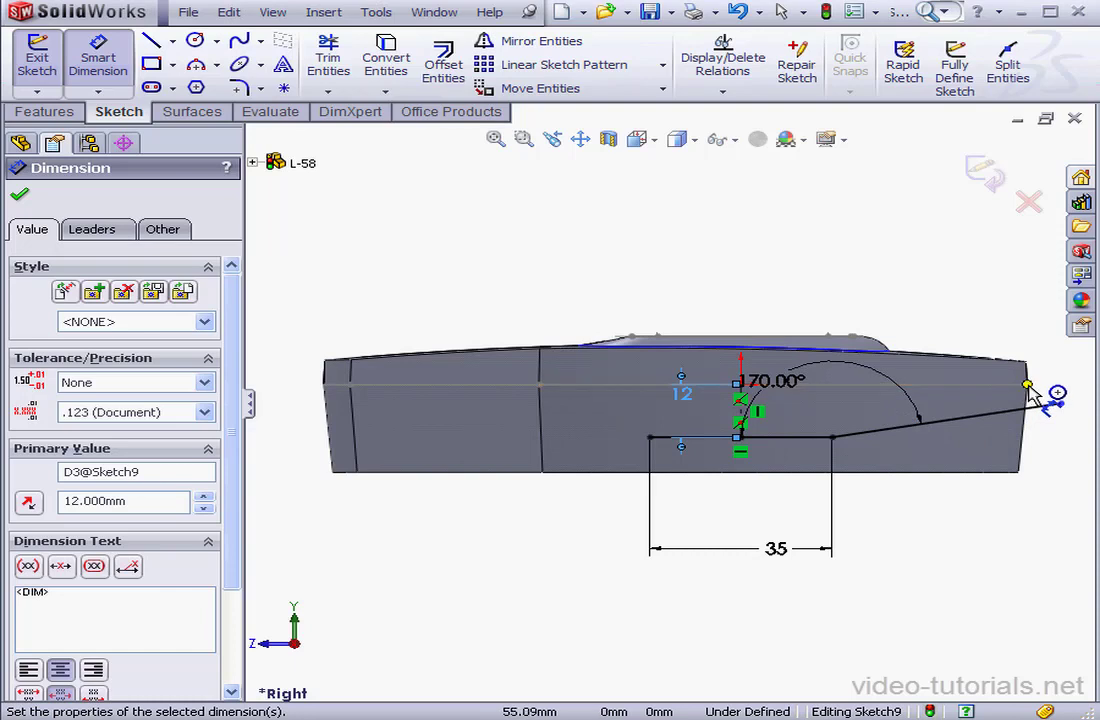
Dimension the vertical distance between the body's edge point and the sloped line's outer endpoint at 5 mm.
click(1061, 405)
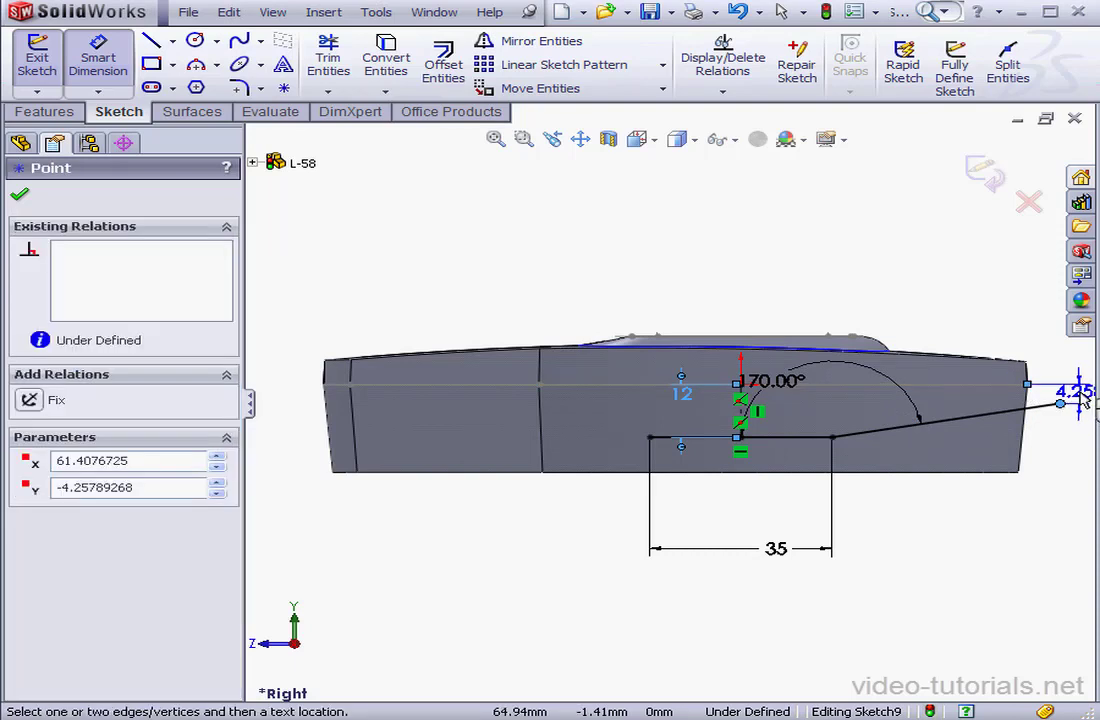
click(1085, 398)
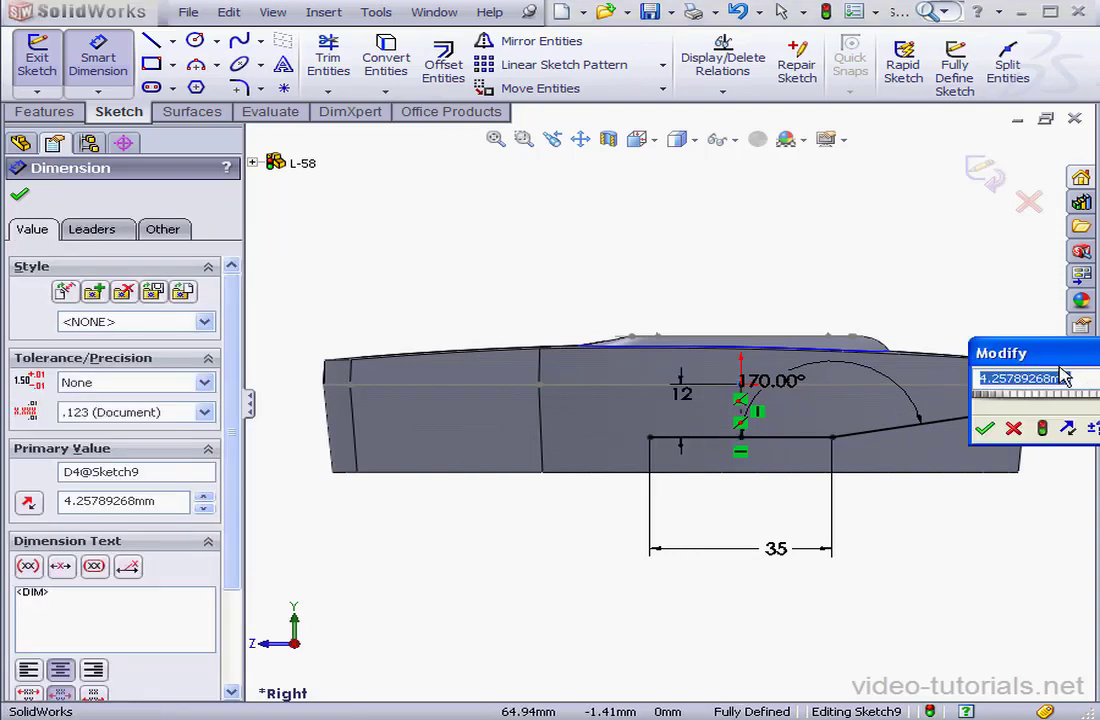
text(5)
click(985, 428)
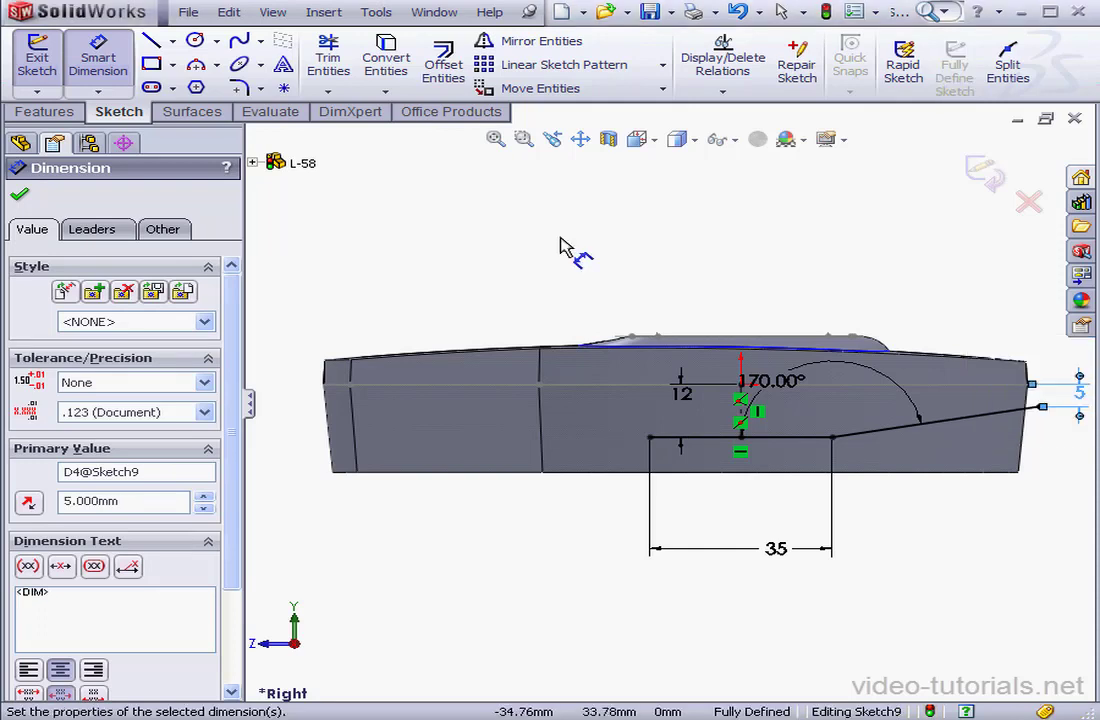
Draw a three-point spline from the horizontal line's free endpoint, arching through a middle point and ending beyond the body's opposite end.
click(238, 40)
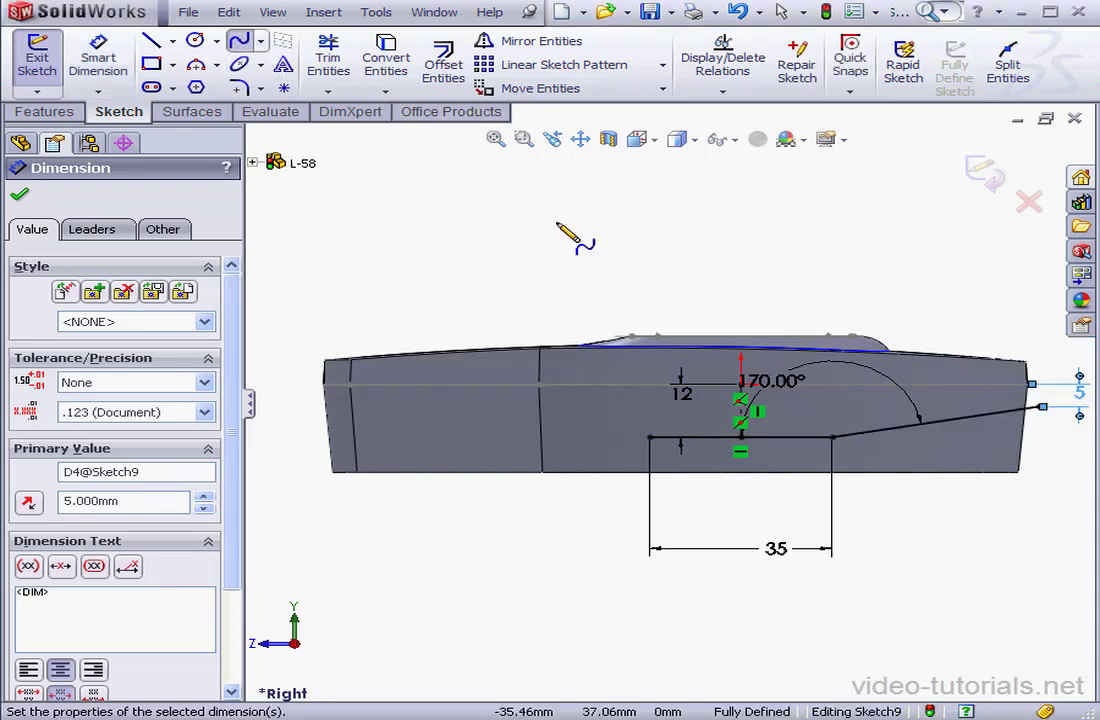
click(650, 438)
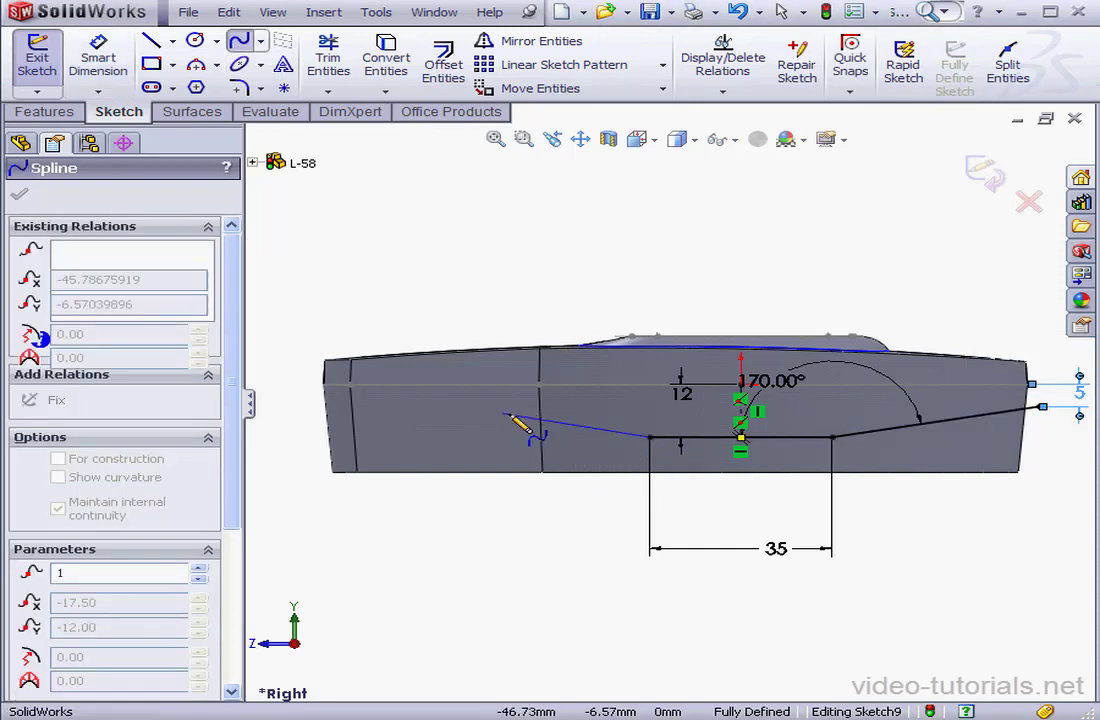
click(437, 408)
right_click(275, 430)
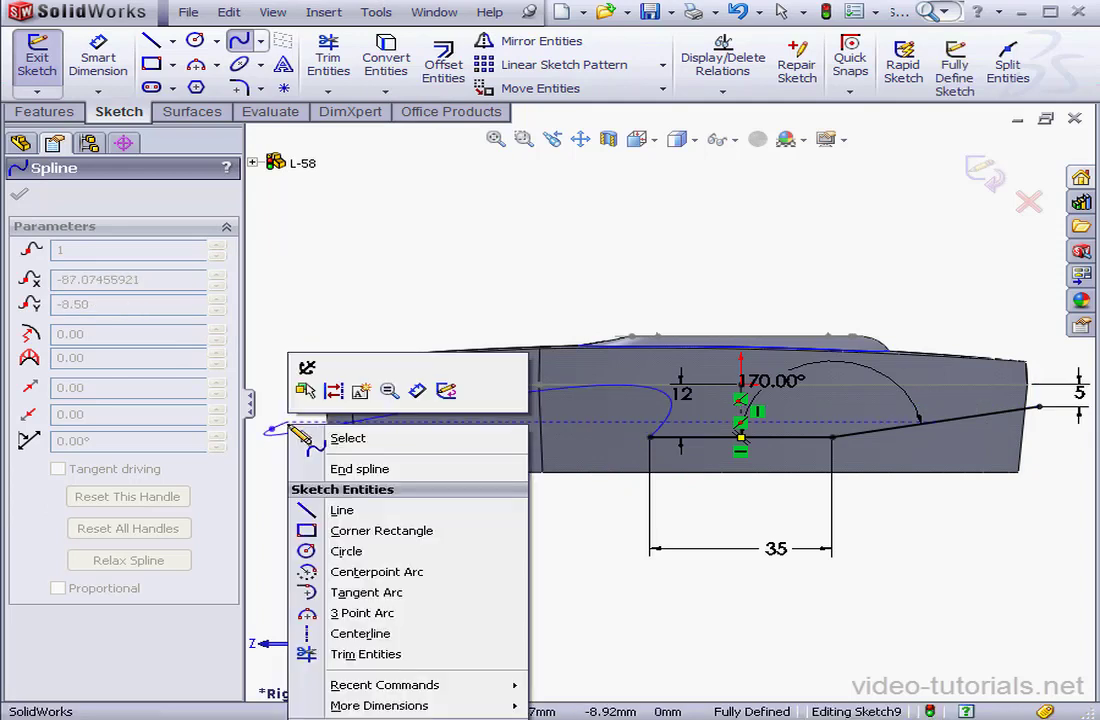
click(336, 444)
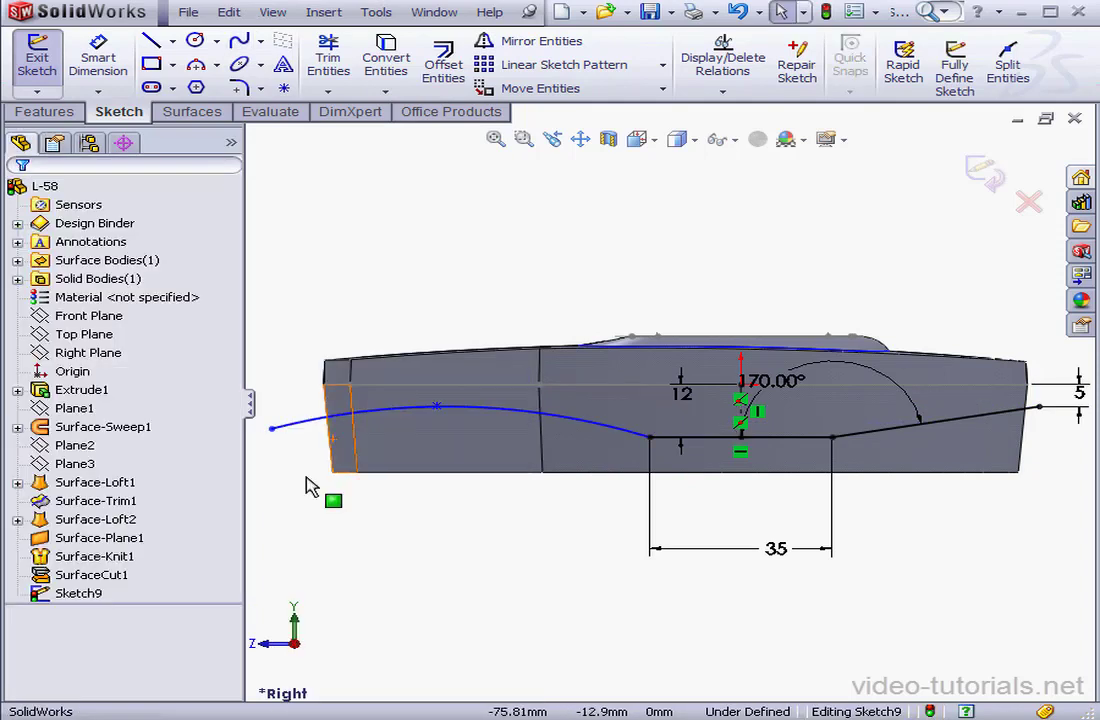
Add a Horizontal relation between the spline's middle point and the sloped line's outer endpoint.
click(437, 407)
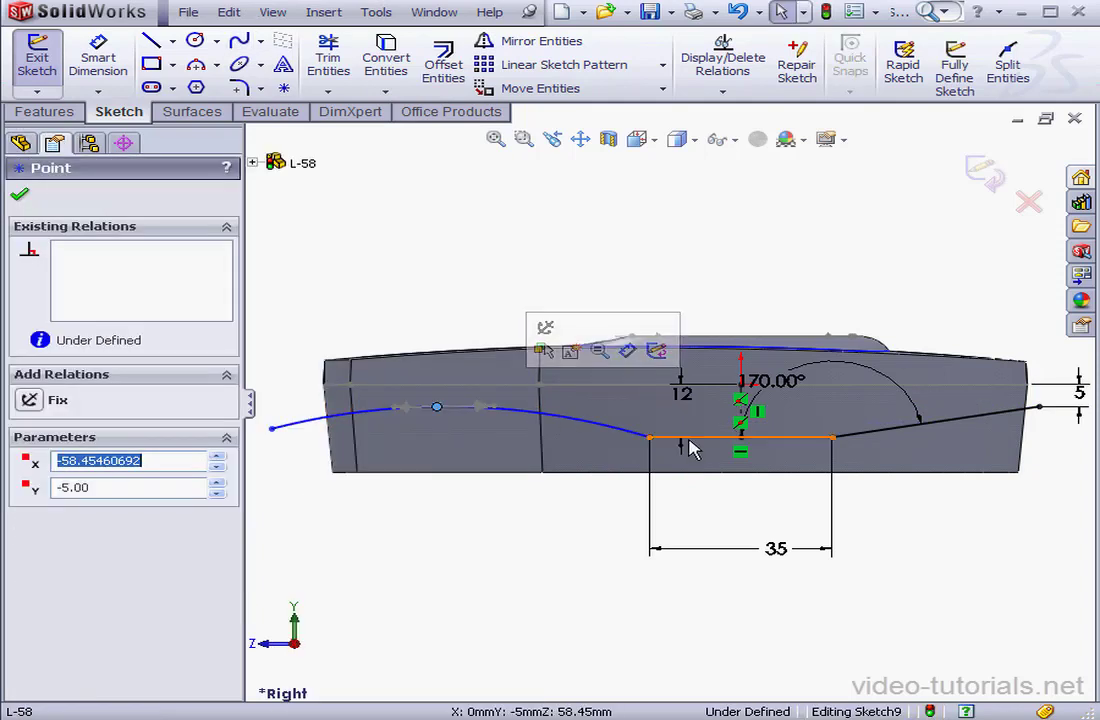
ctrl+click(1038, 409)
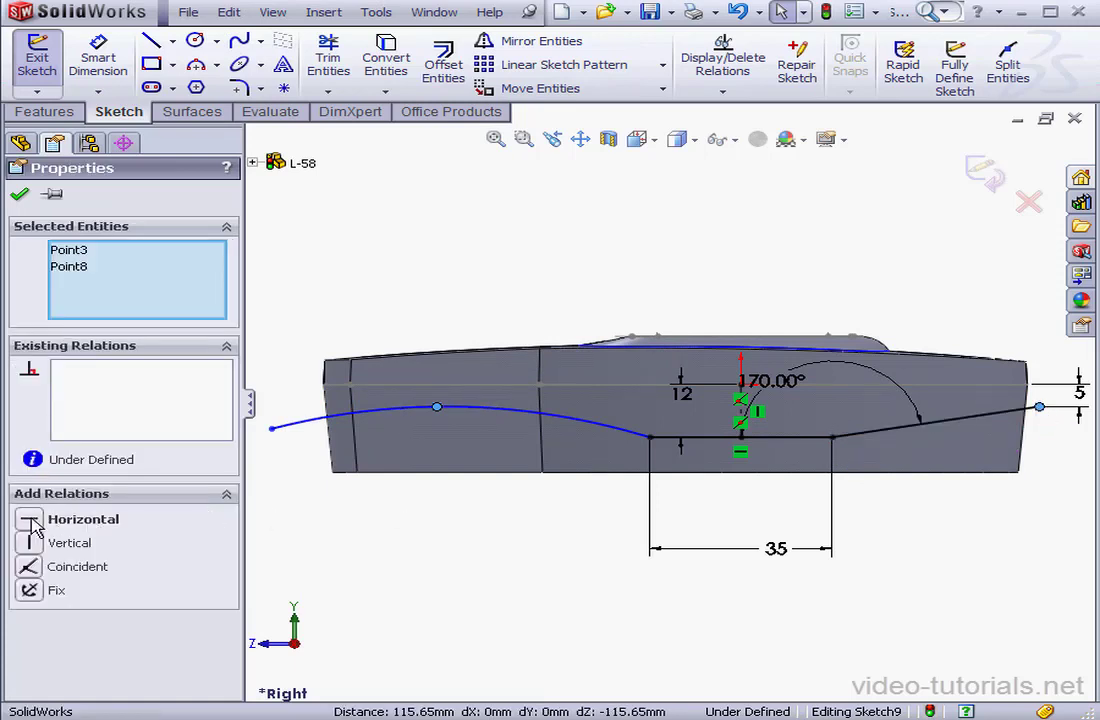
click(30, 520)
Move the 170° angle label clear of the origin and dimension the horizontal distance from the origin to the spline's middle point at 55 mm.
click(98, 60)
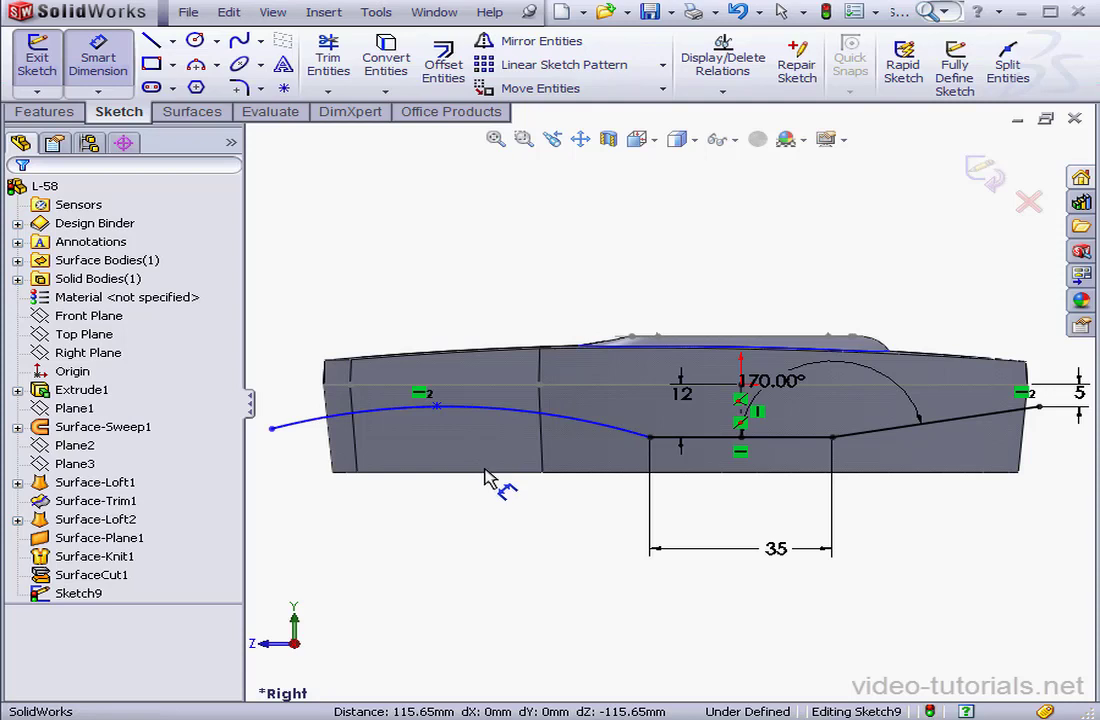
drag(772, 380, 806, 408)
click(741, 385)
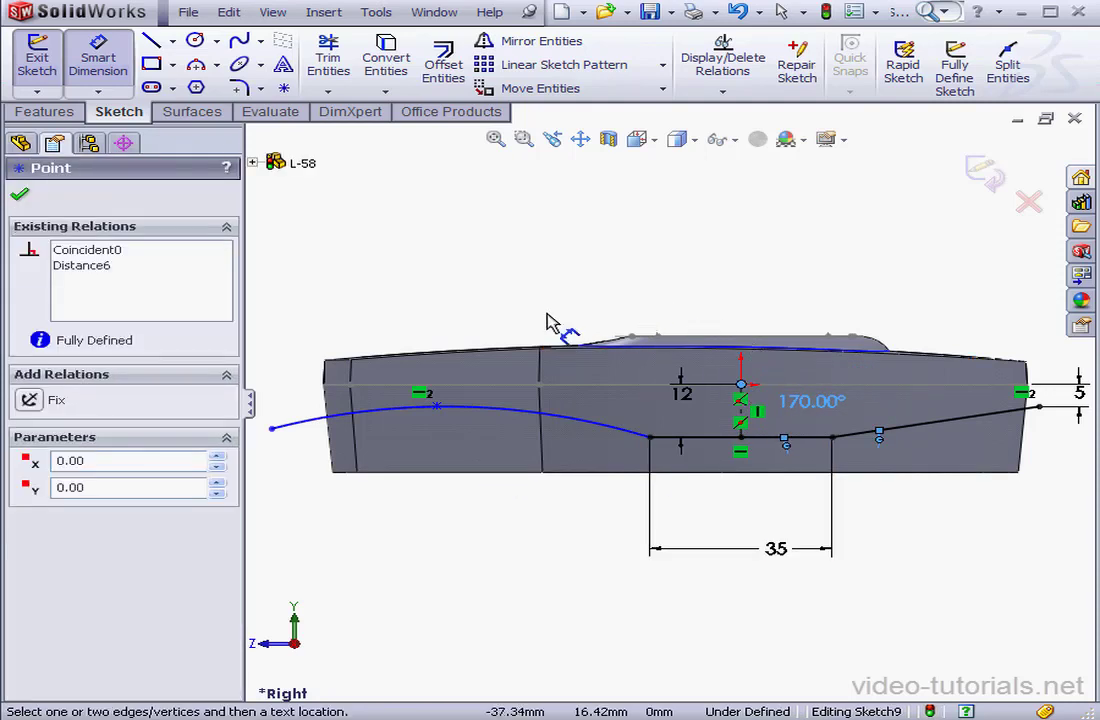
click(437, 406)
click(566, 278)
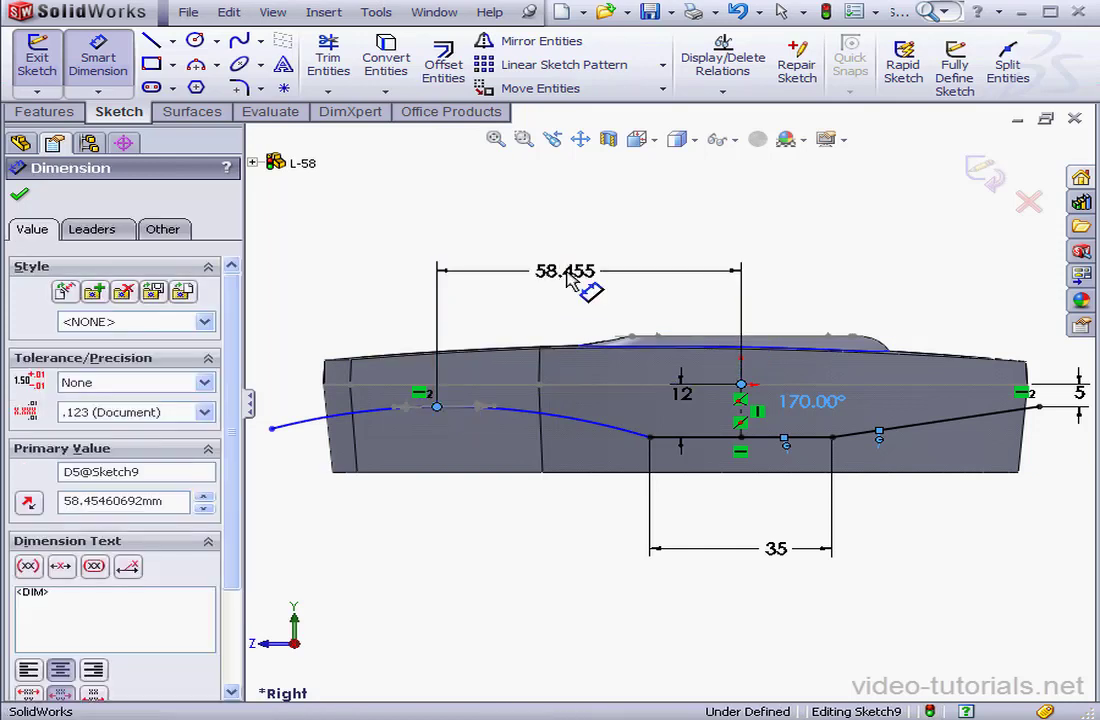
text(5)
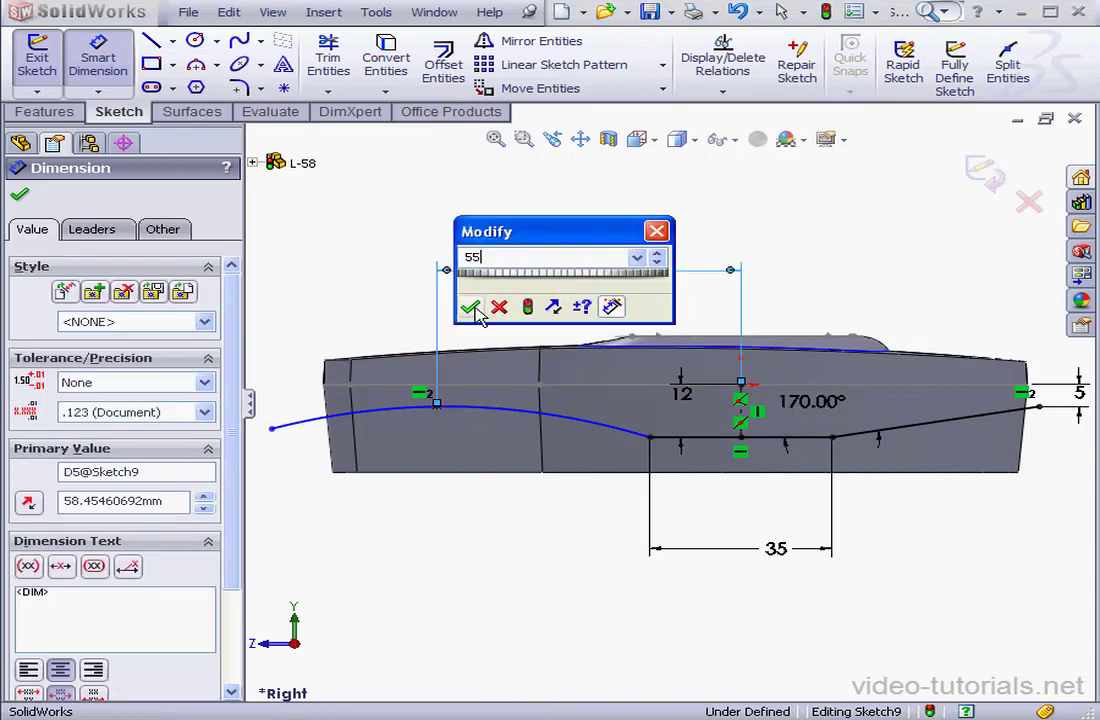
text(5)
click(474, 310)
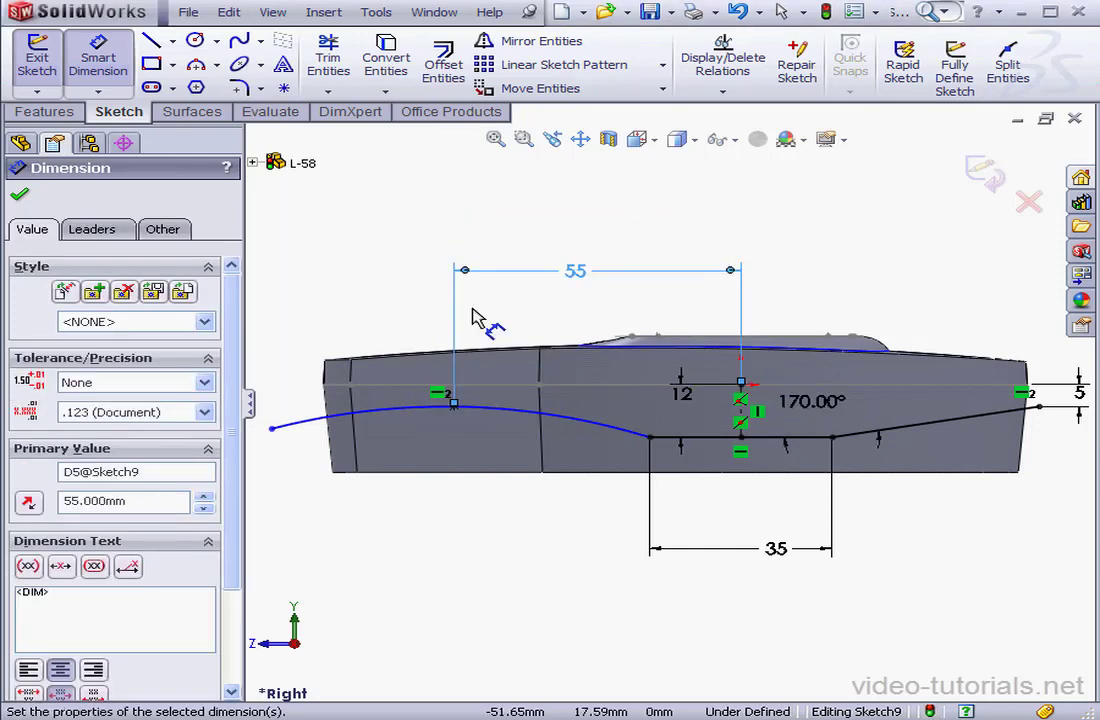
Dimension the horizontal distance from the origin to the spline's outer endpoint at 82 mm.
click(272, 428)
click(740, 384)
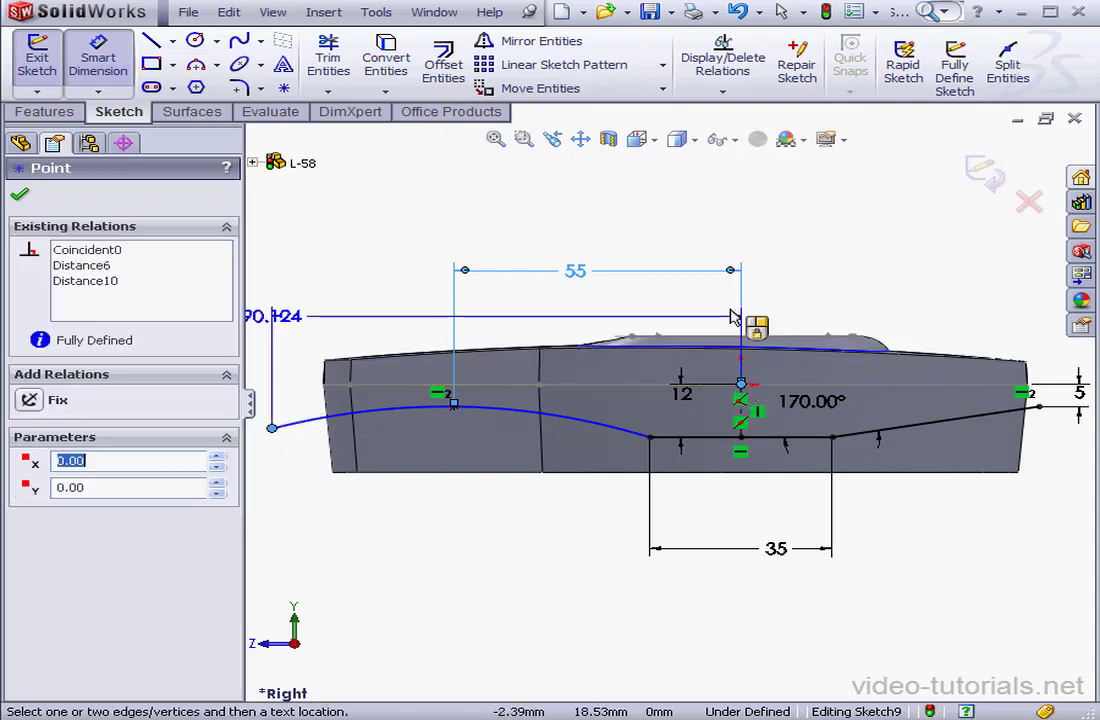
click(676, 224)
text(82)
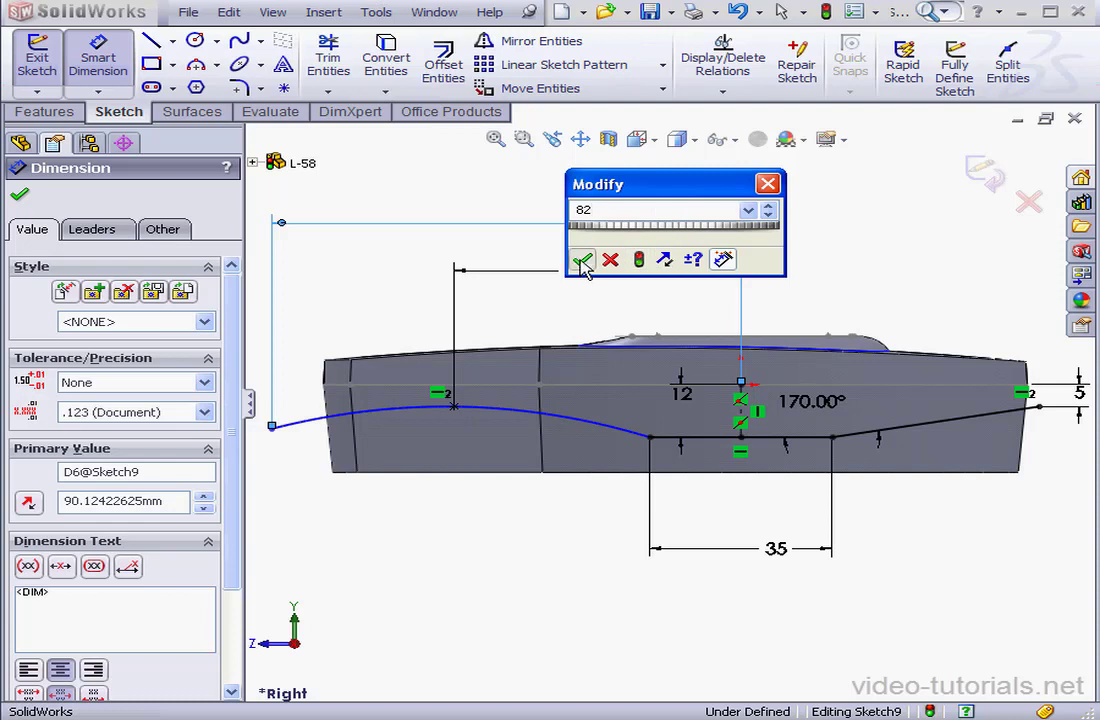
click(582, 262)
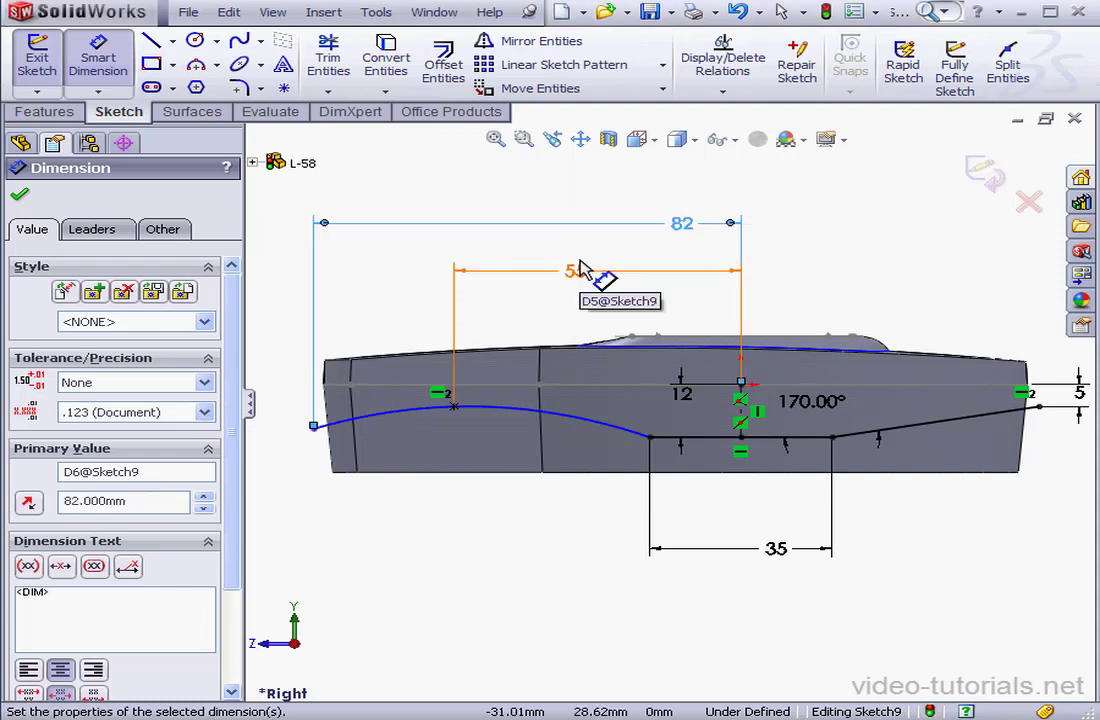
Dimension the vertical distance between the origin and the spline's outer endpoint at 8 mm and exit the sketch.
click(740, 385)
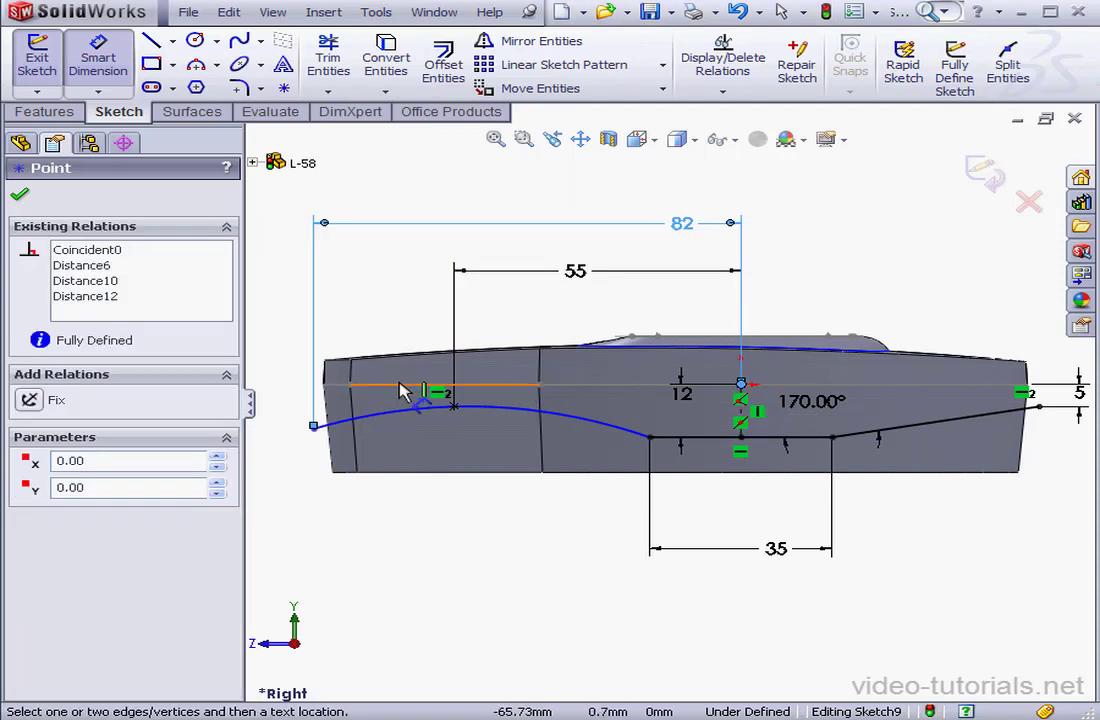
click(313, 428)
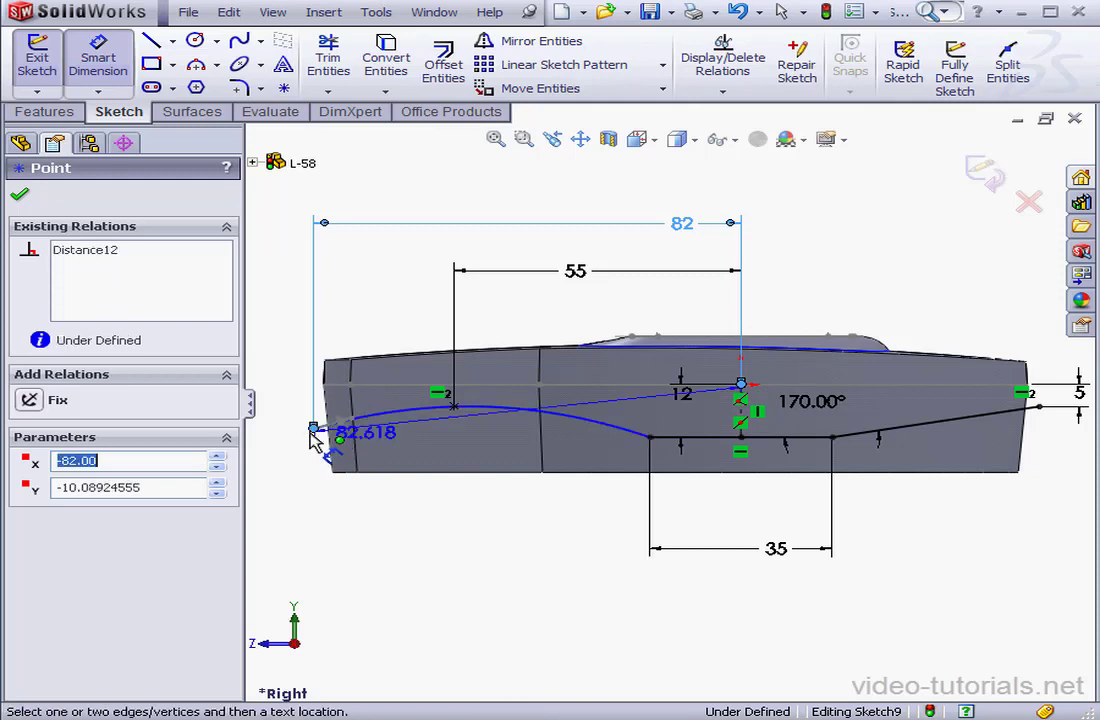
click(290, 397)
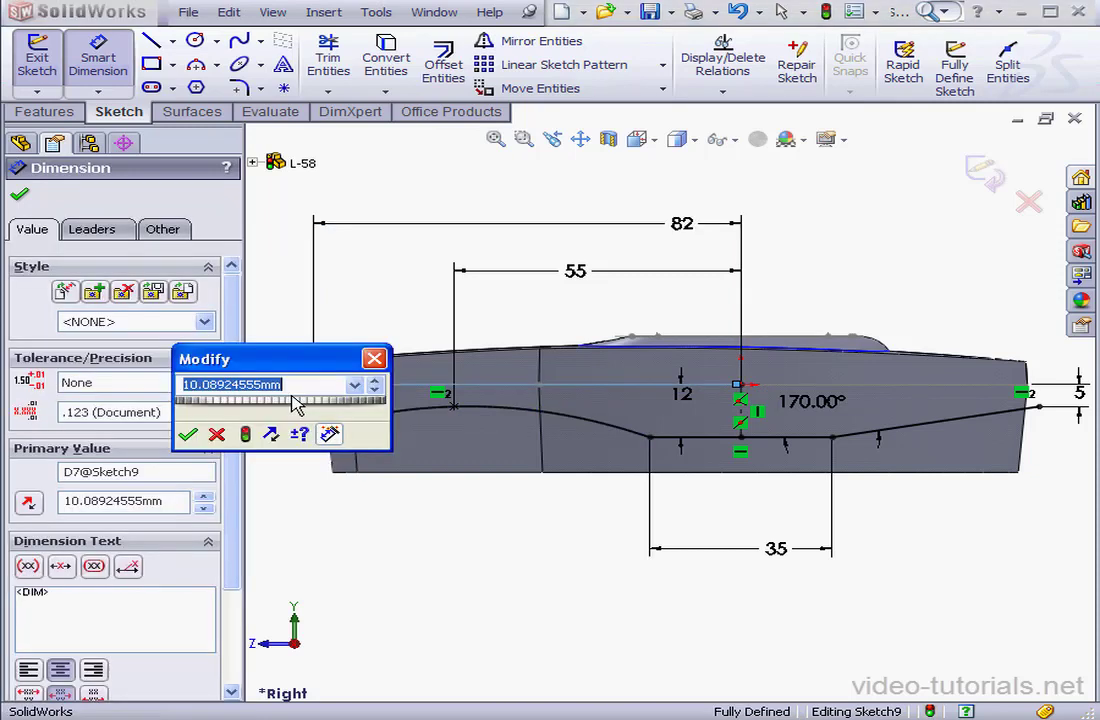
text(8)
click(187, 433)
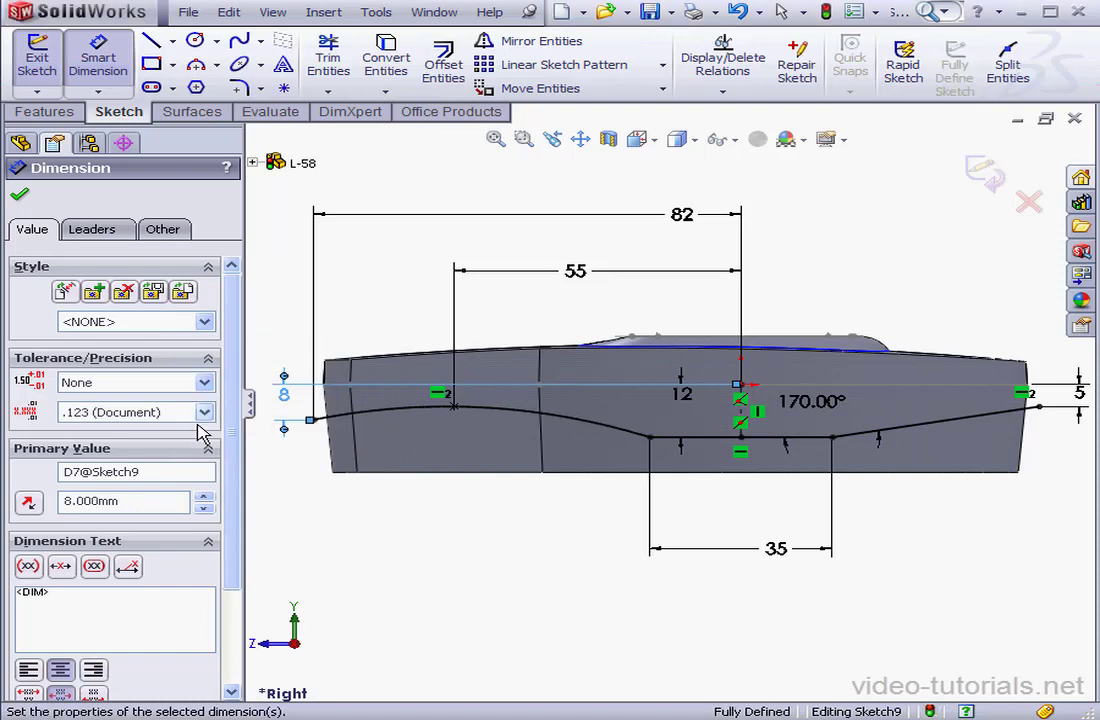
click(985, 177)
Extrude the profile sketch as a Mid Plane surface 129 mm wide, extending past both sides of the body.
click(645, 140)
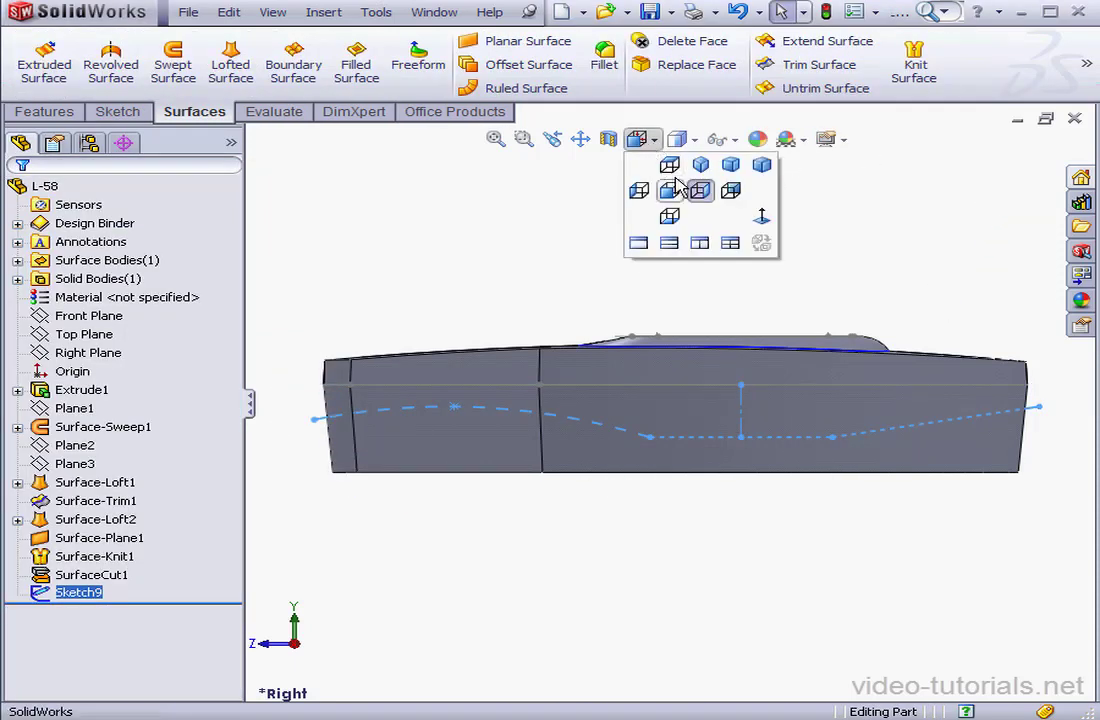
click(702, 168)
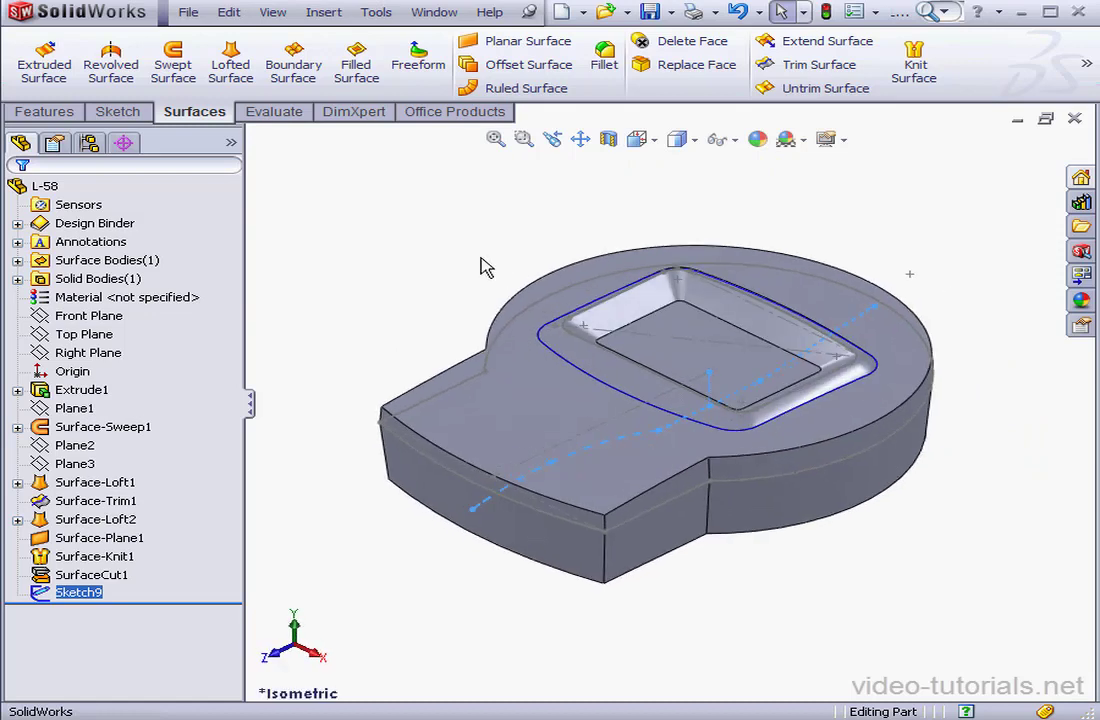
click(43, 60)
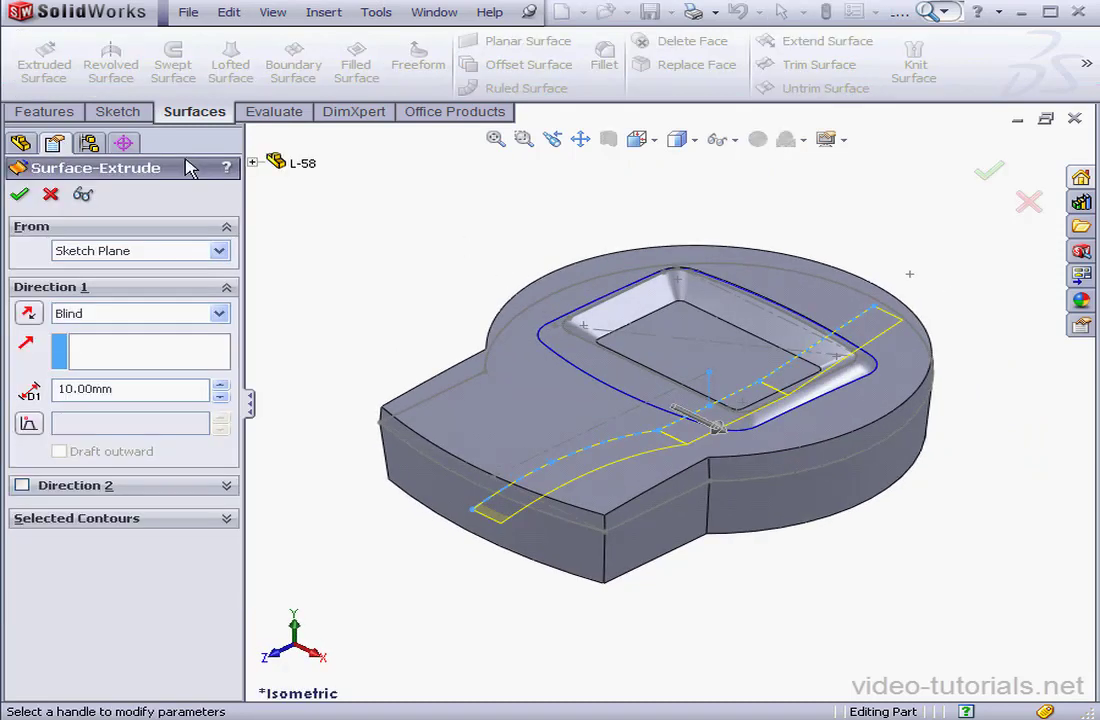
click(220, 314)
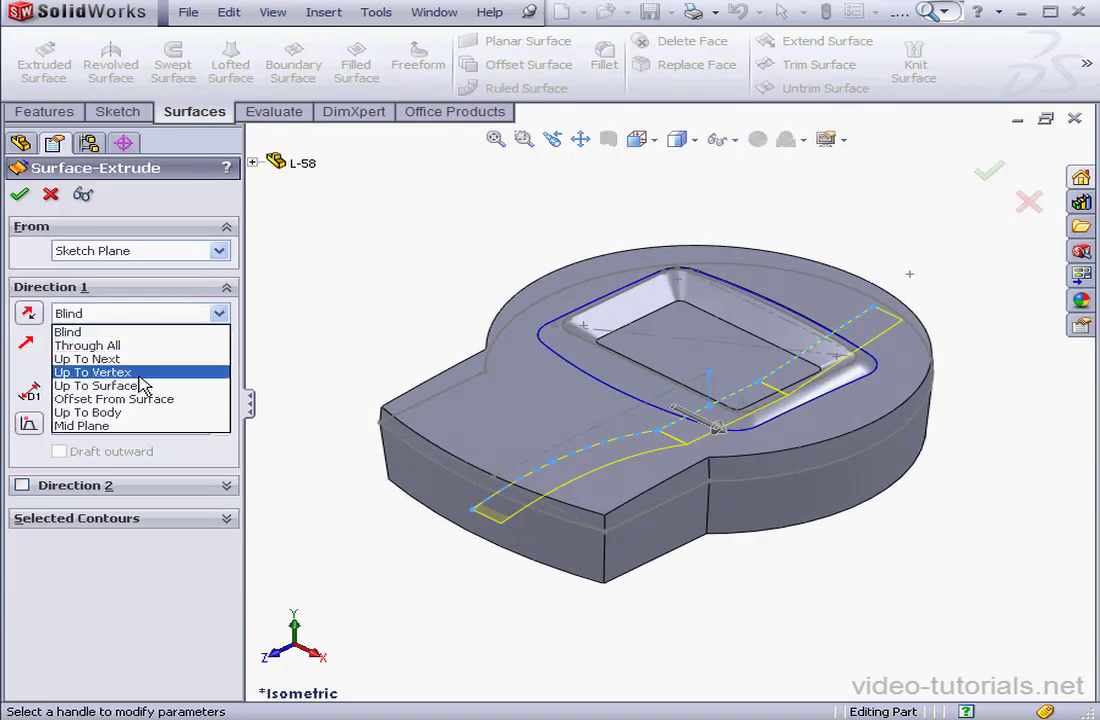
click(128, 432)
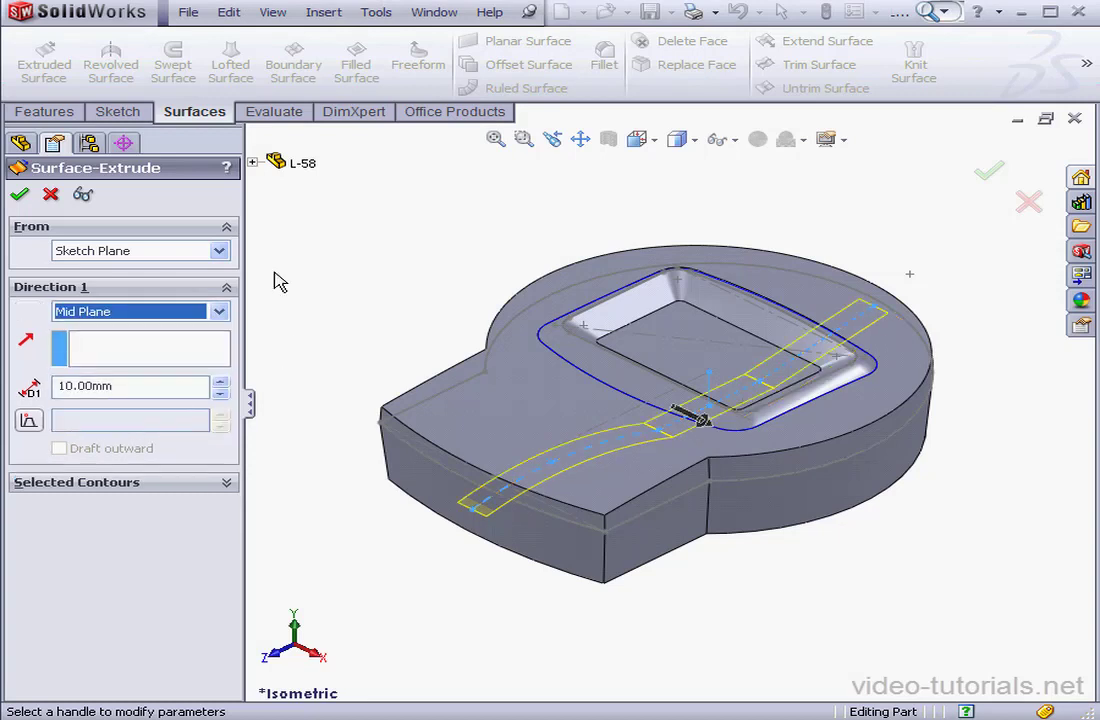
drag(702, 420, 870, 510)
mouse_move(695, 437)
middle_down()
mouse_move(744, 543)
mouse_move(679, 444)
mouse_move(687, 432)
mouse_move(703, 443)
middle_up()
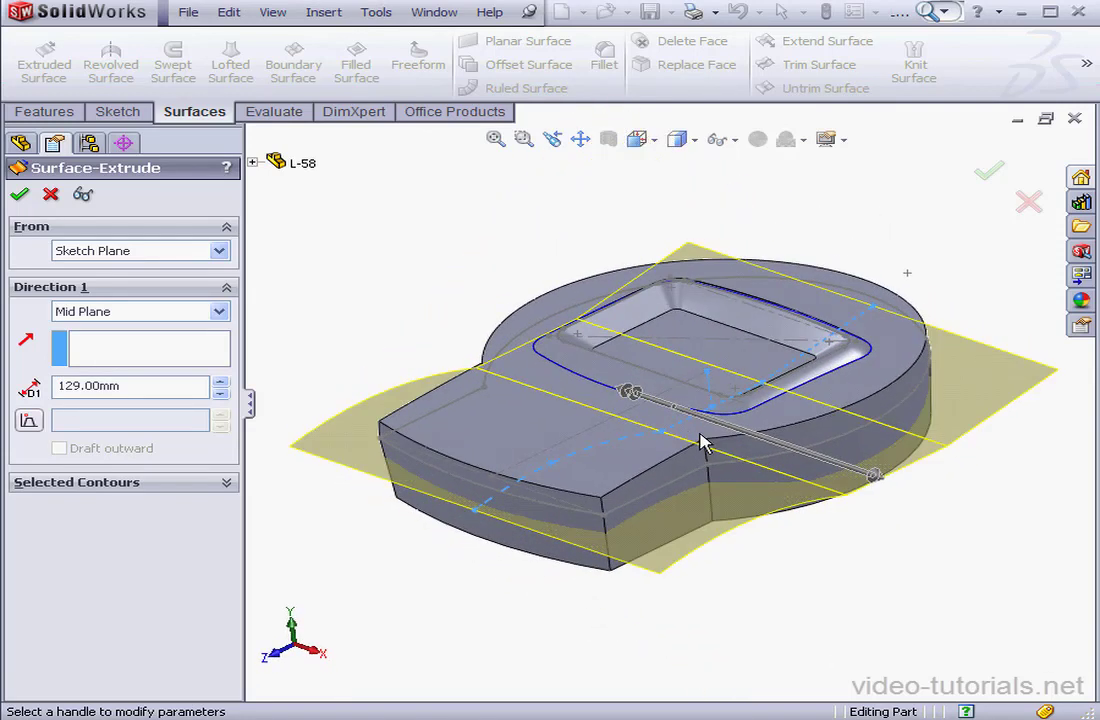
click(19, 195)
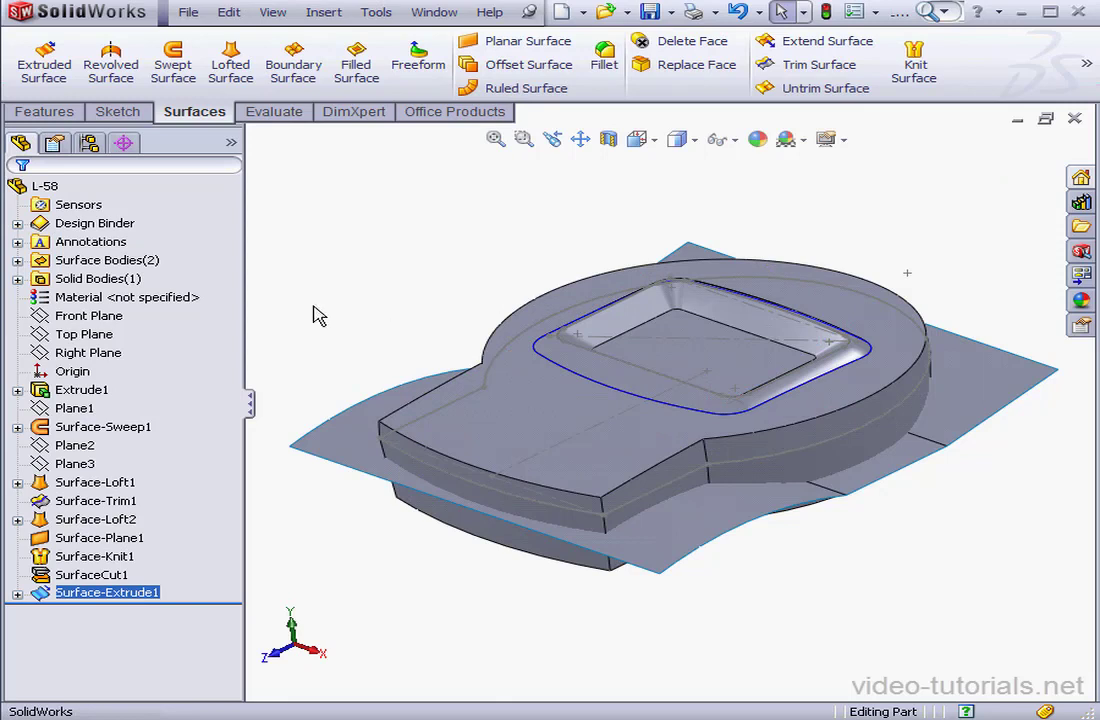
Start a new sketch on the Front Plane and orient the view normal to it.
right_click(100, 314)
click(115, 285)
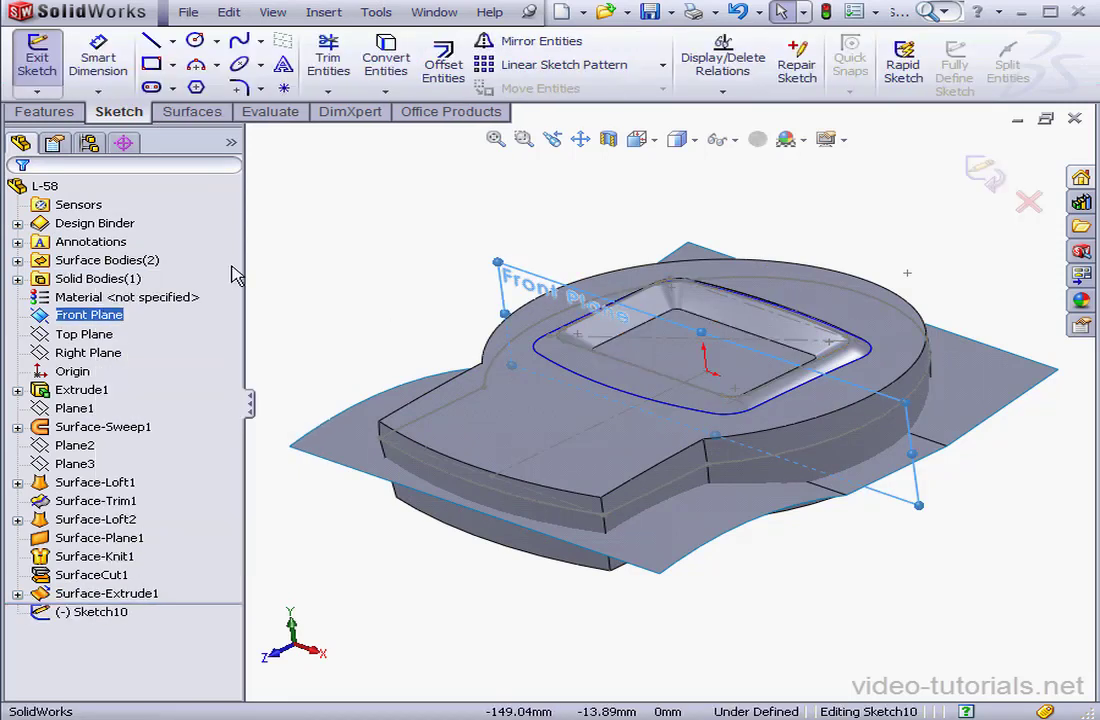
click(652, 143)
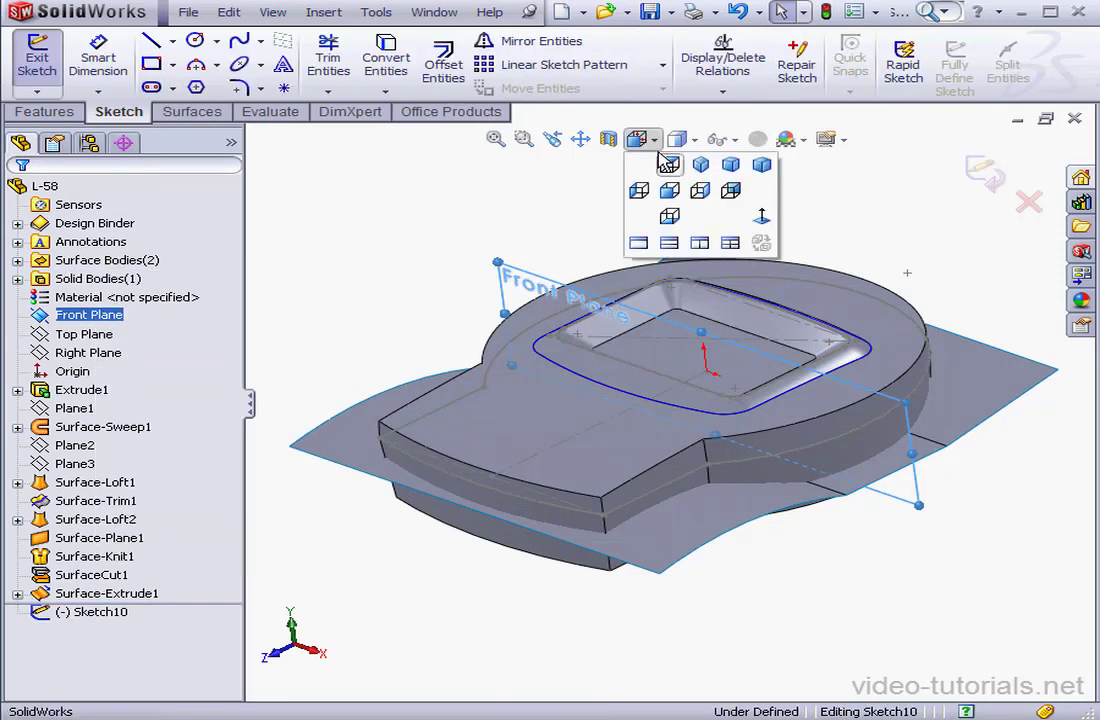
click(765, 224)
click(517, 215)
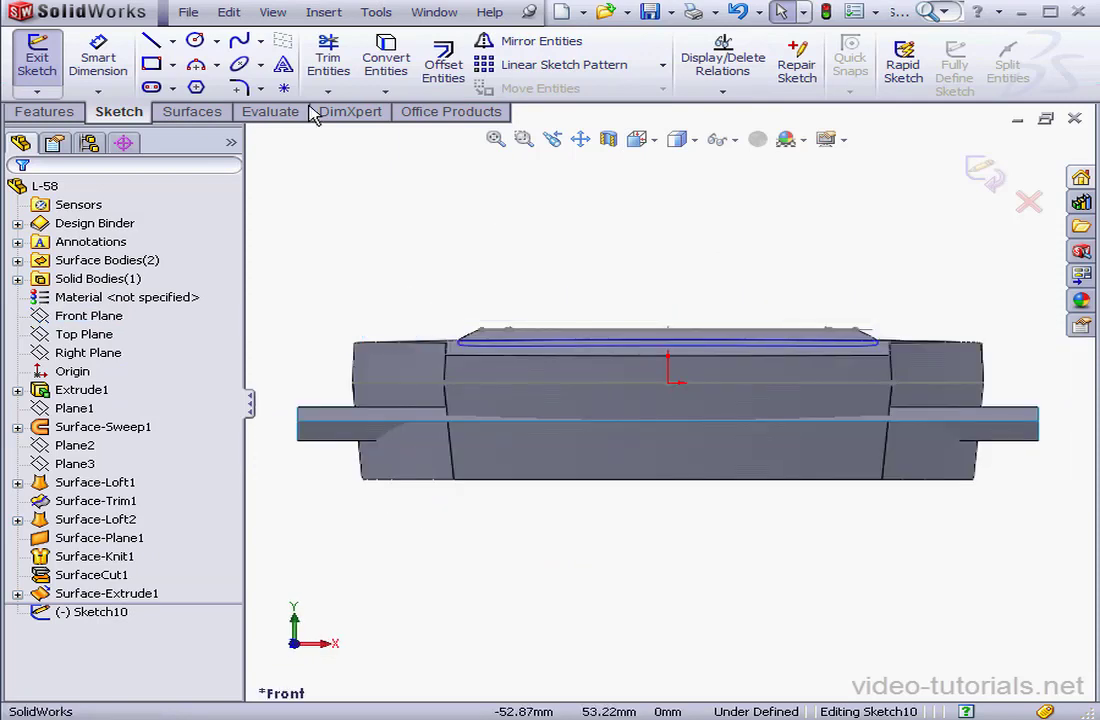
Draw a downward-bulging three-point arc spanning about 110 mm below the body.
click(216, 66)
click(209, 128)
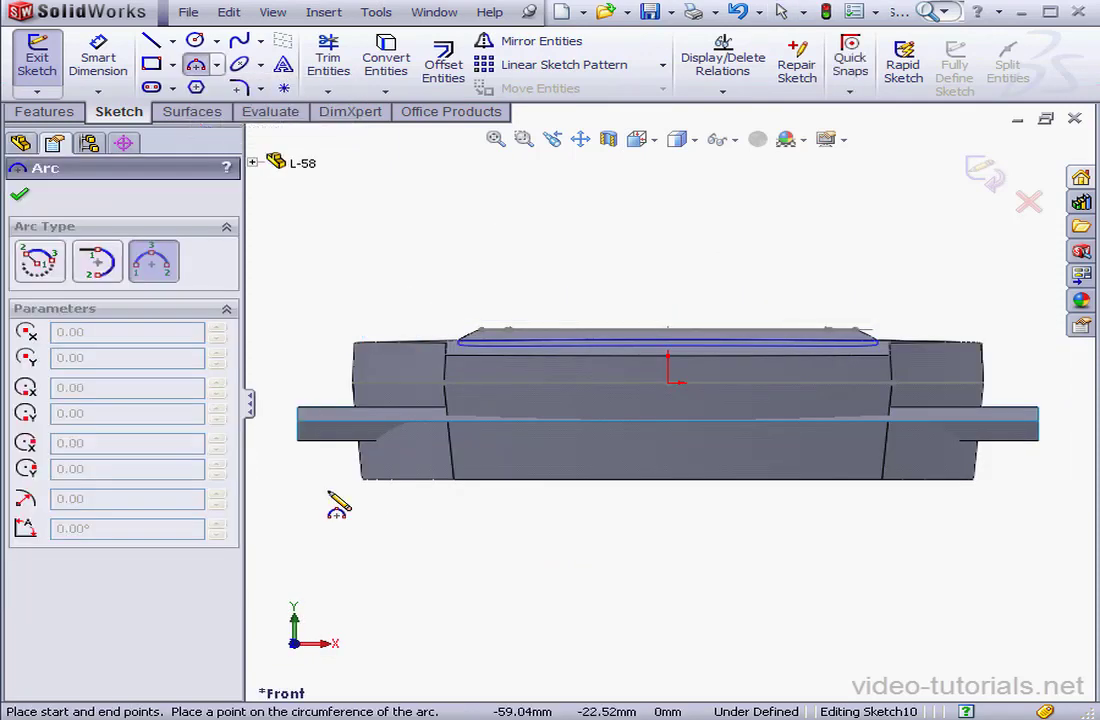
click(328, 523)
click(964, 518)
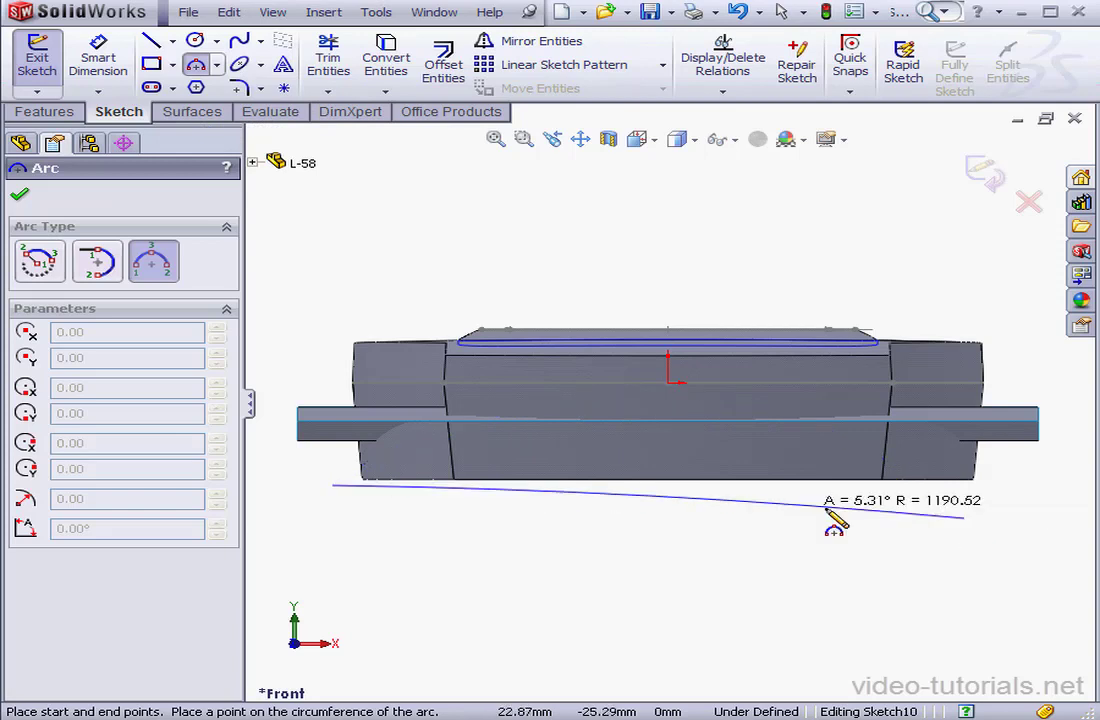
click(704, 596)
right_click(745, 555)
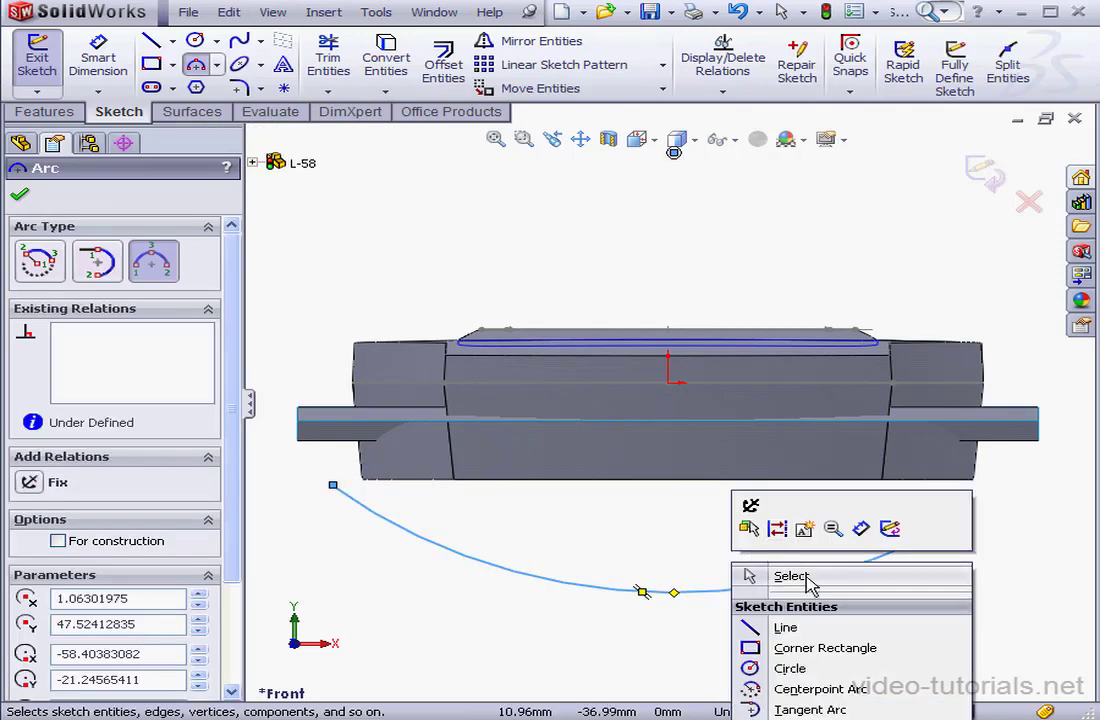
click(752, 572)
Add a Horizontal relation between the arc's two endpoints.
click(965, 518)
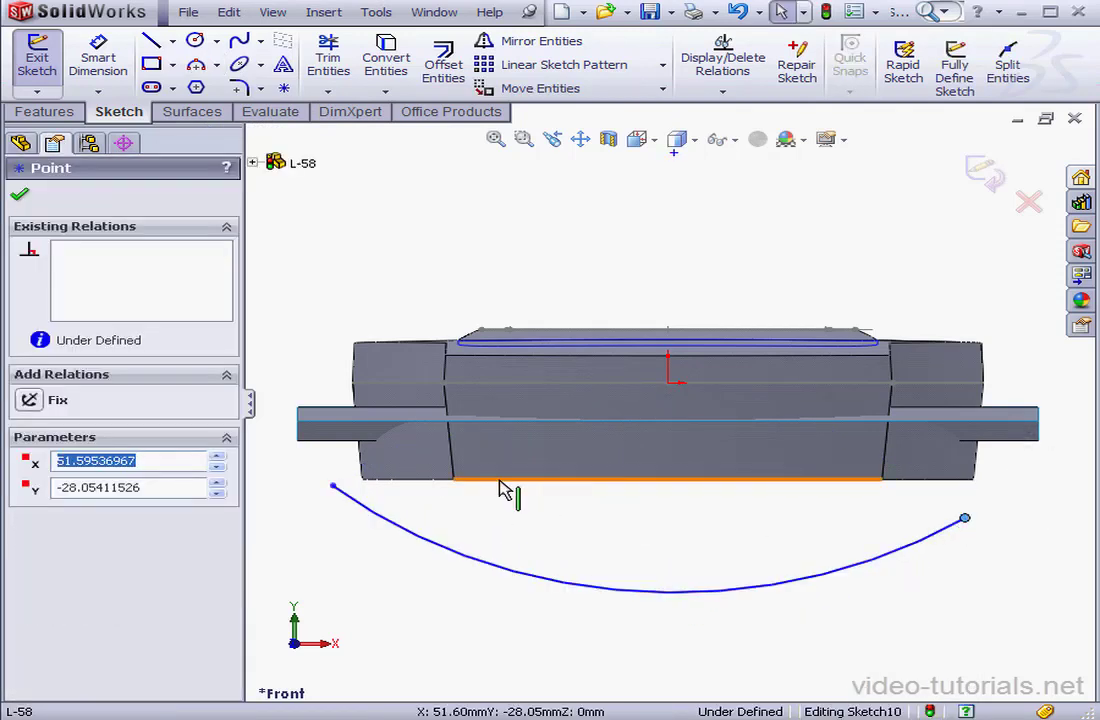
ctrl+click(334, 486)
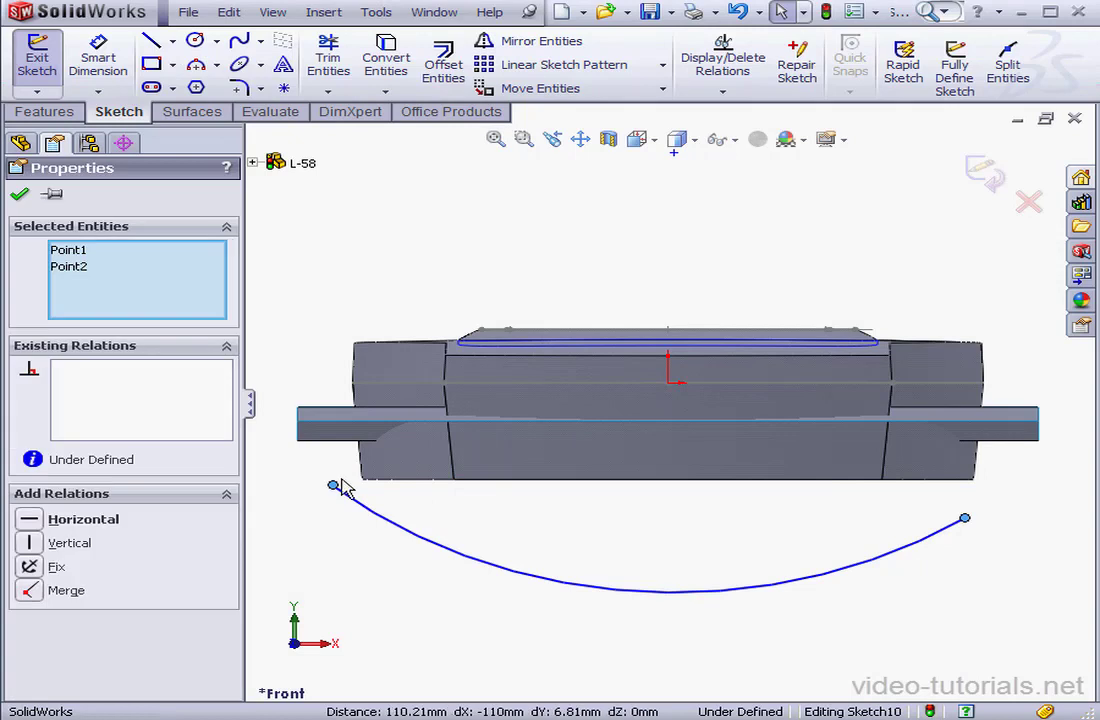
click(30, 520)
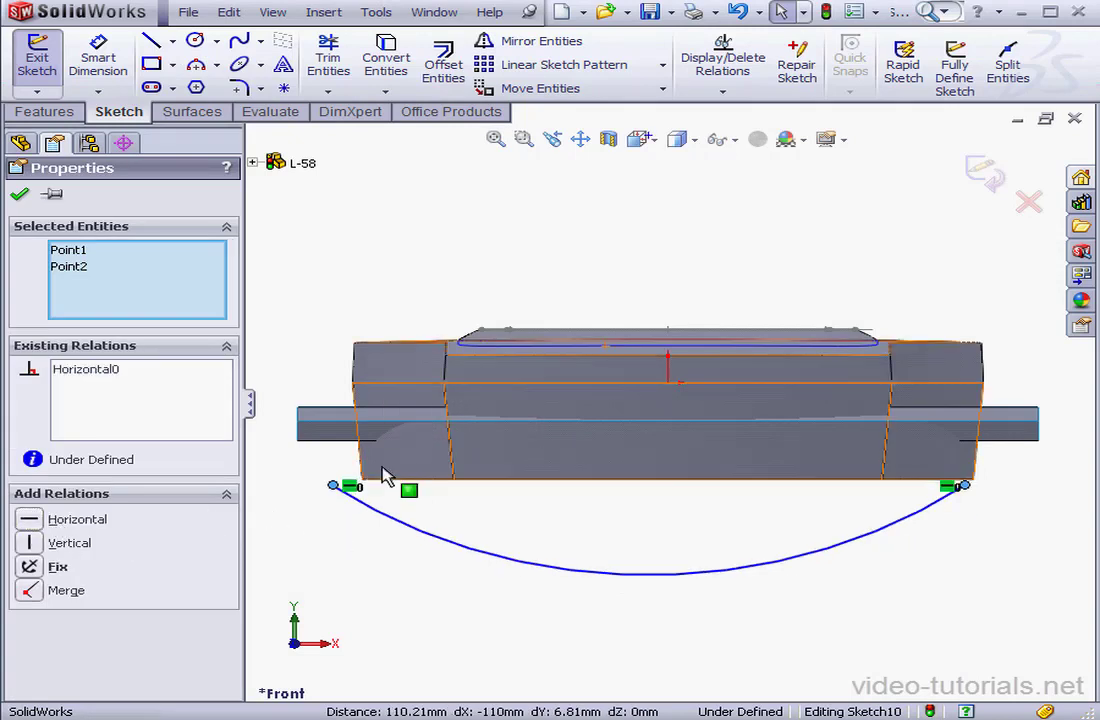
click(433, 273)
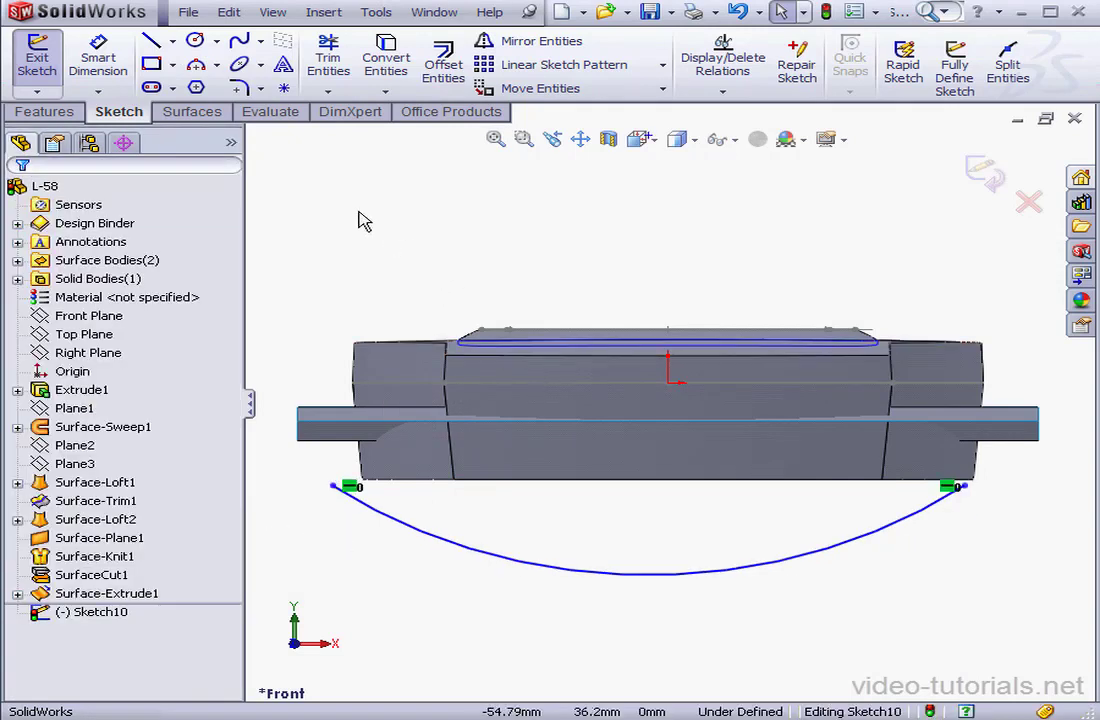
Draw a centerline about 40 mm long from the origin to the arc's midpoint.
click(173, 42)
click(181, 91)
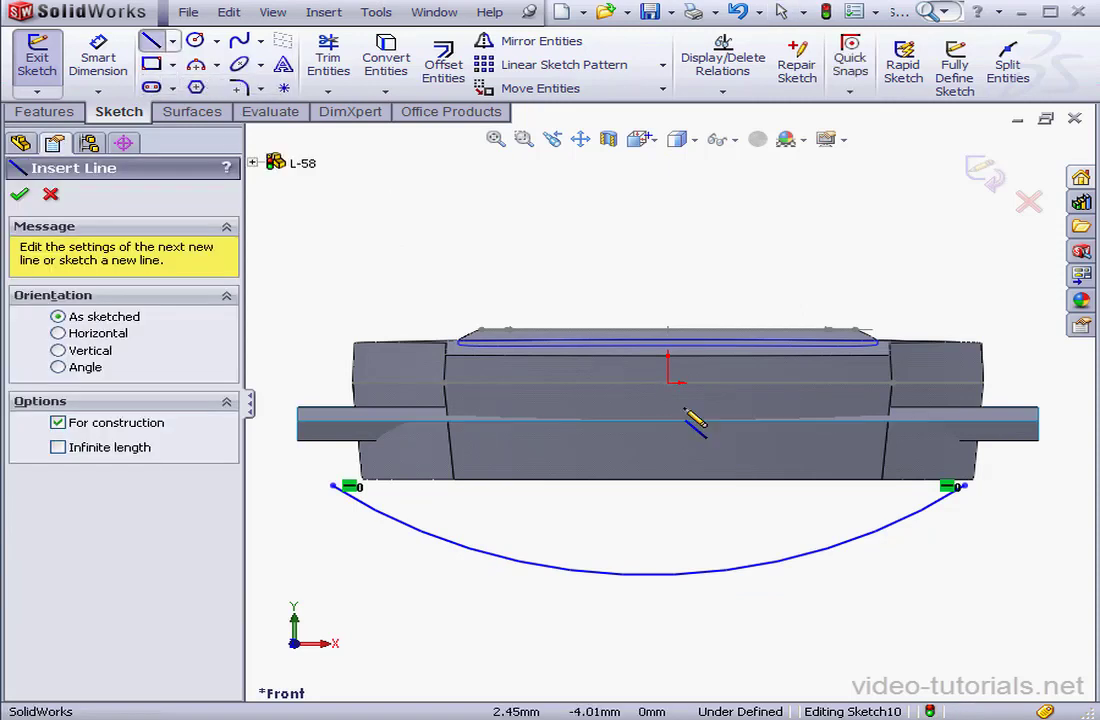
click(668, 355)
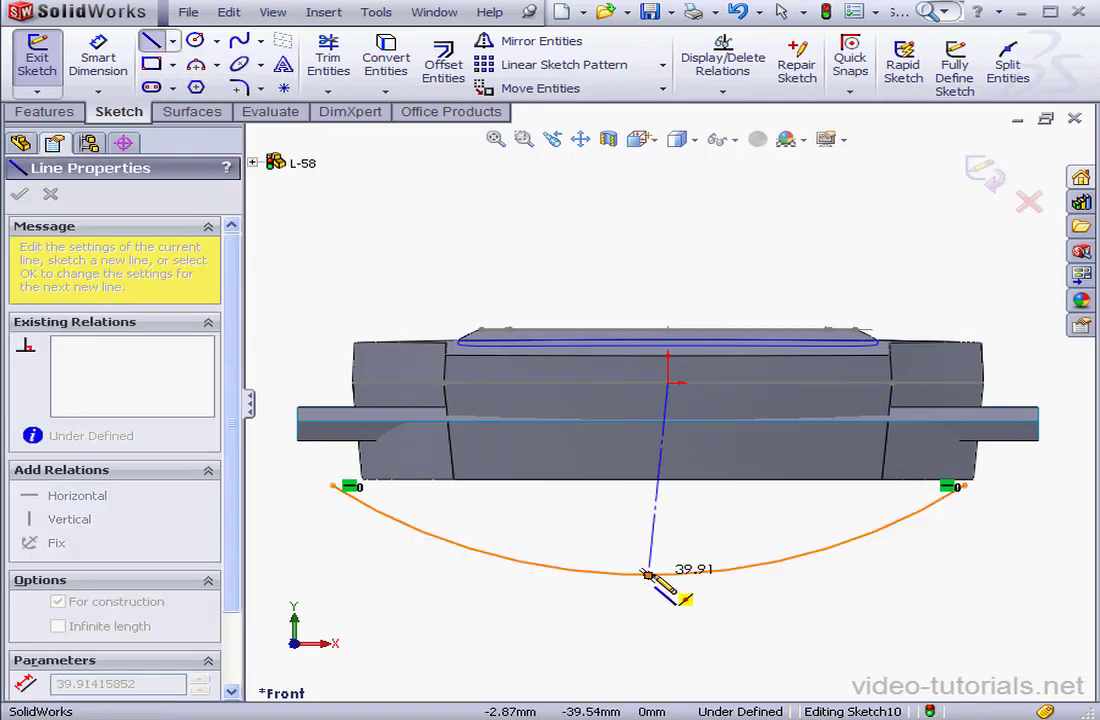
click(650, 573)
right_click(716, 542)
click(773, 554)
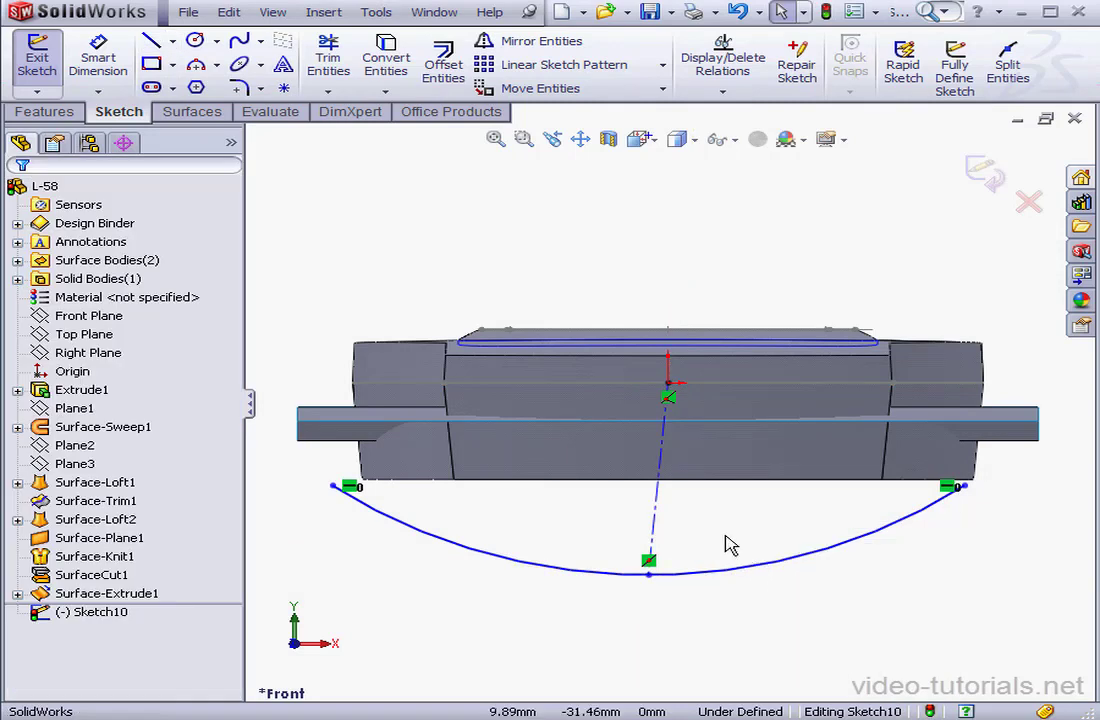
Make the centerline from the origin to the arc vertical and dimension its length as 12.4 mm.
click(656, 523)
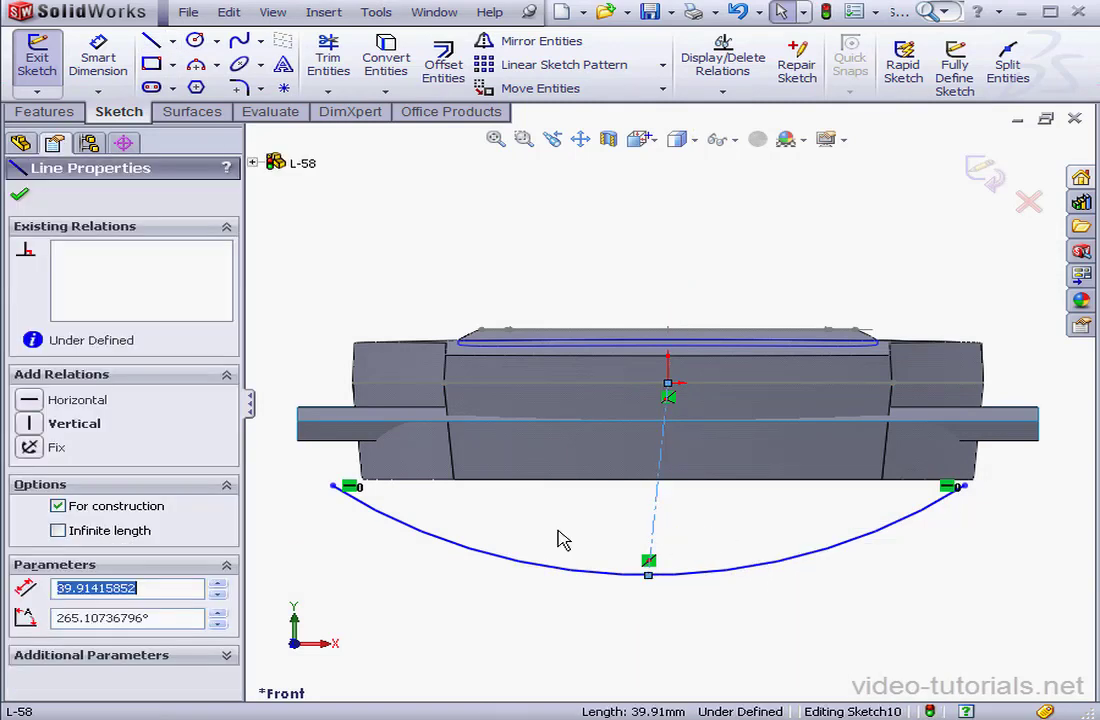
click(32, 424)
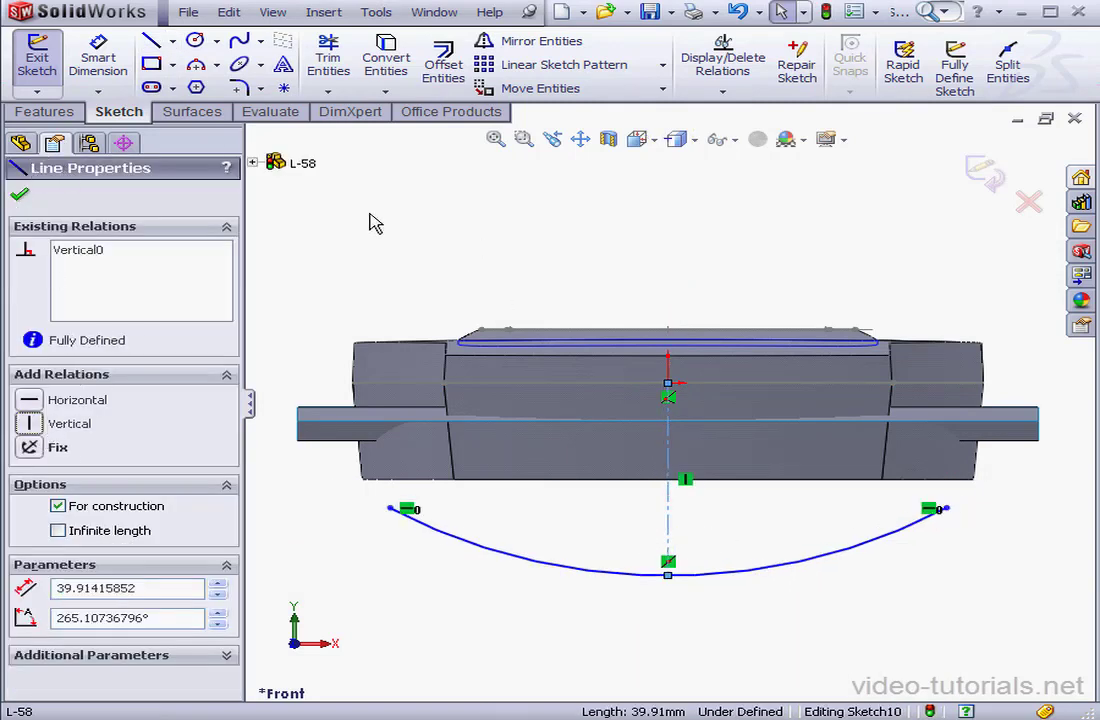
click(105, 65)
click(669, 537)
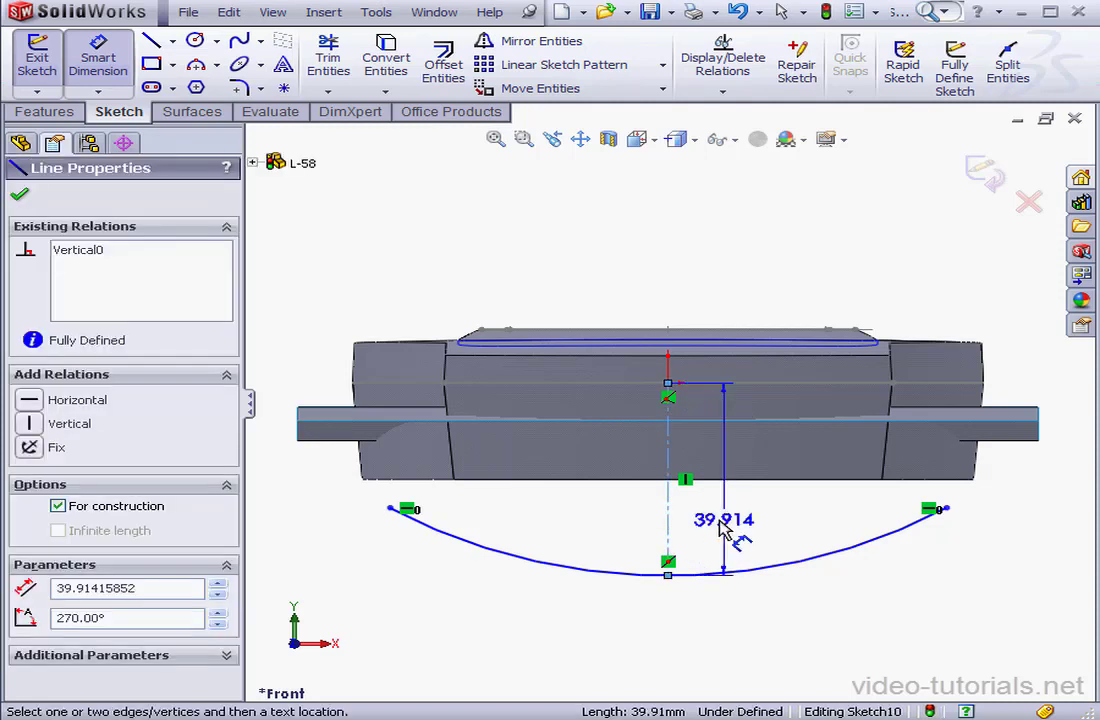
click(752, 524)
text(12.4)
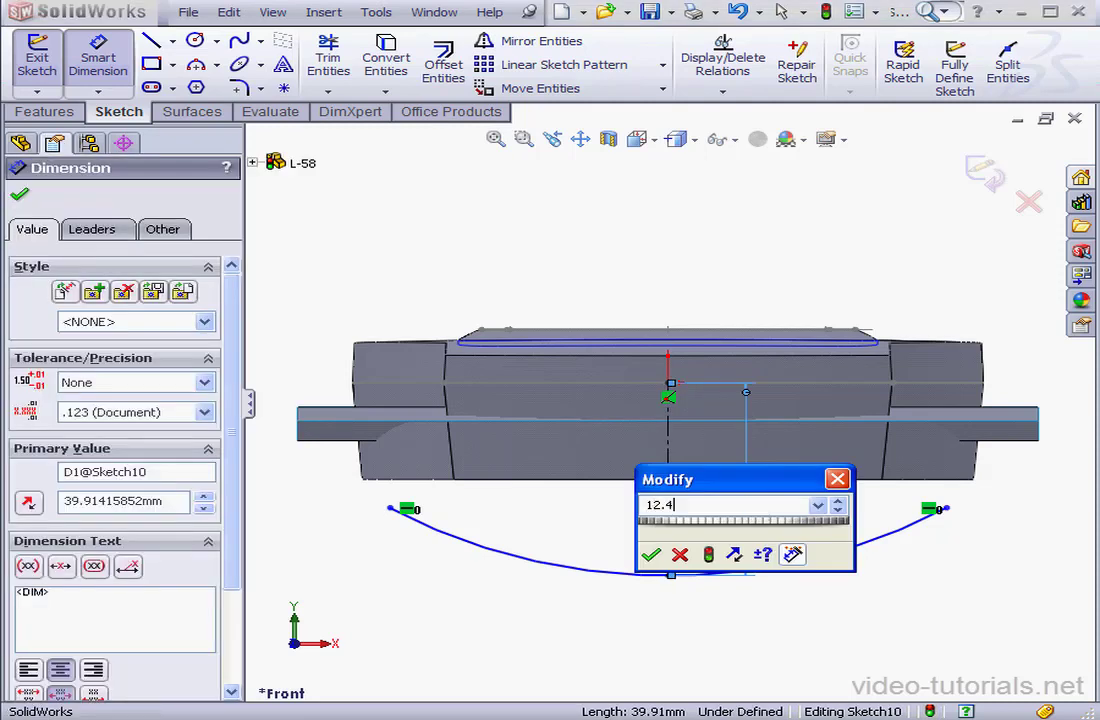
click(659, 558)
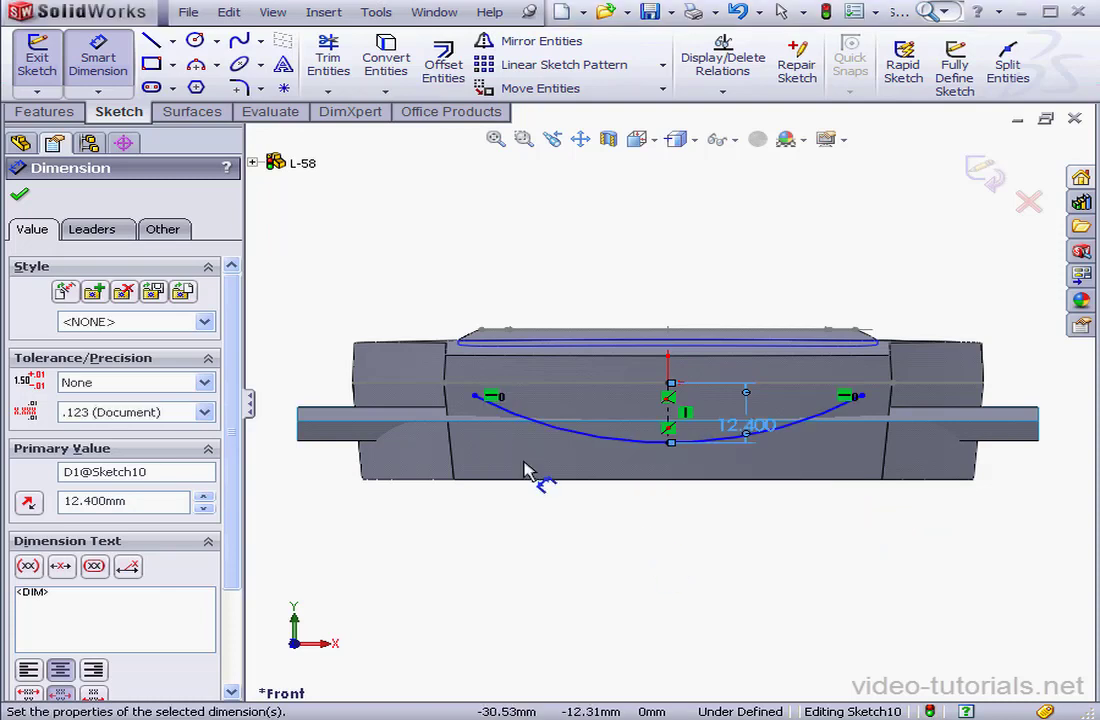
Dimension the horizontal distance from the arc's left endpoint to the origin as 60 mm.
click(475, 396)
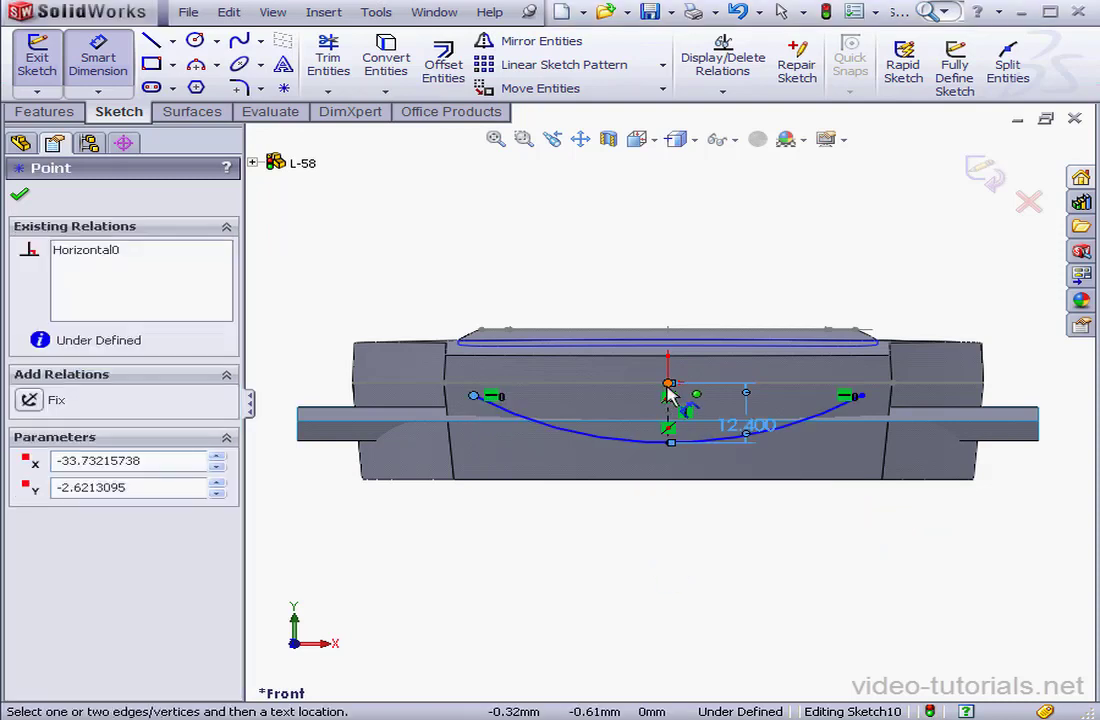
click(668, 384)
click(592, 305)
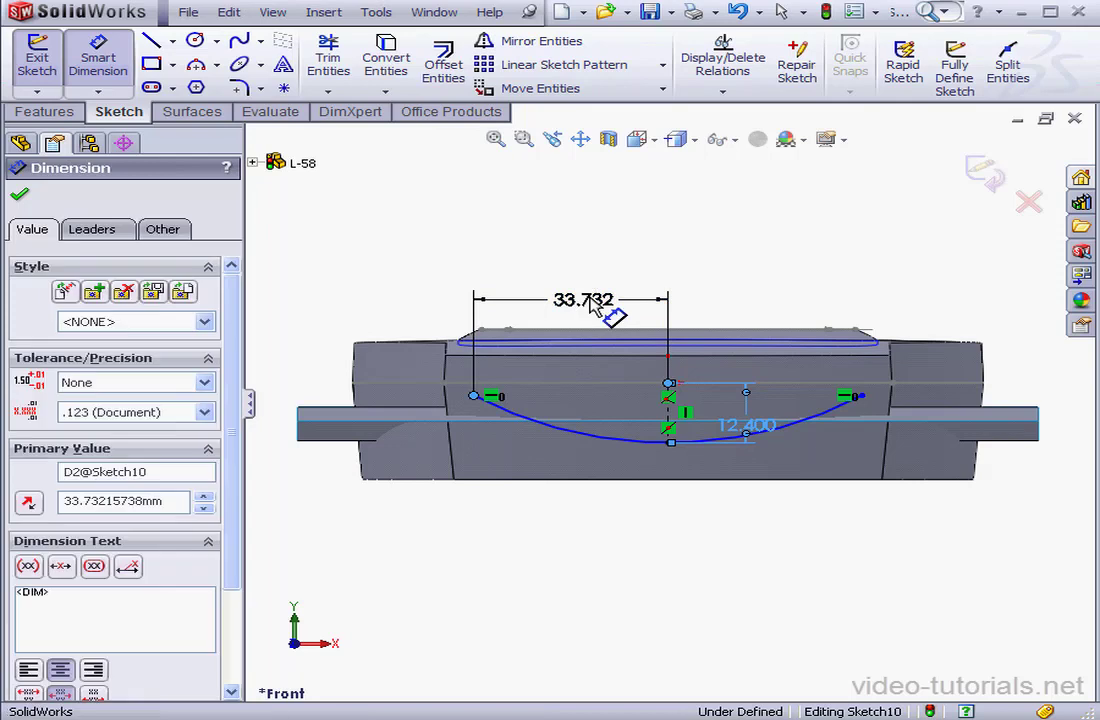
text(6)
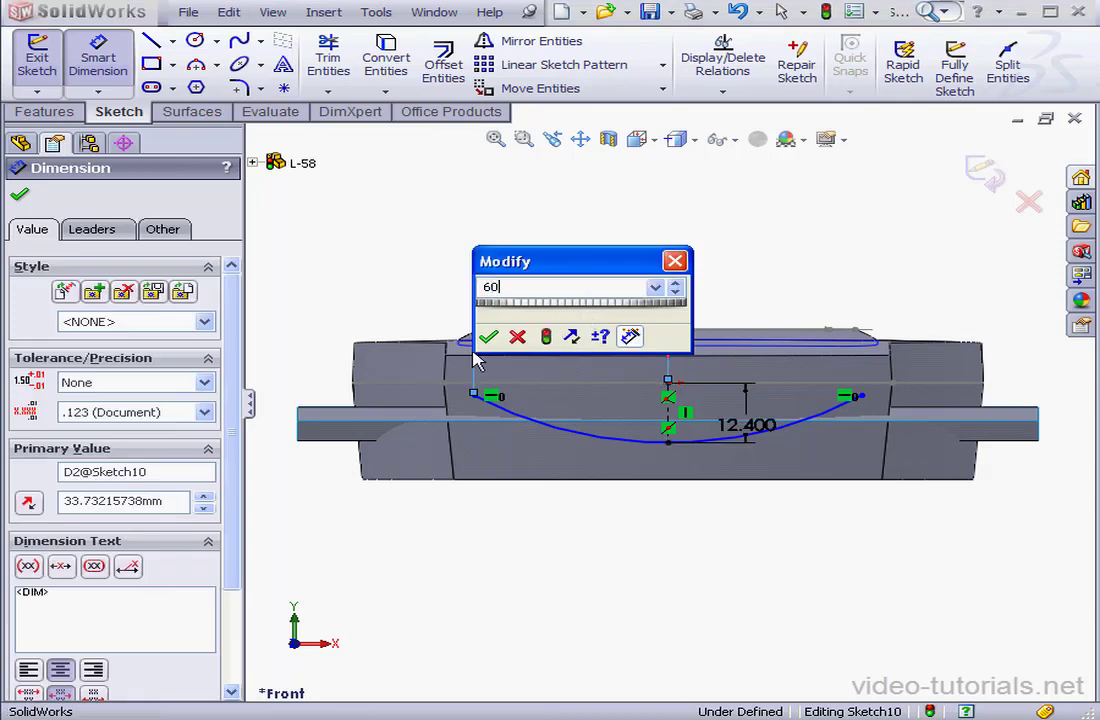
text(0)
click(488, 336)
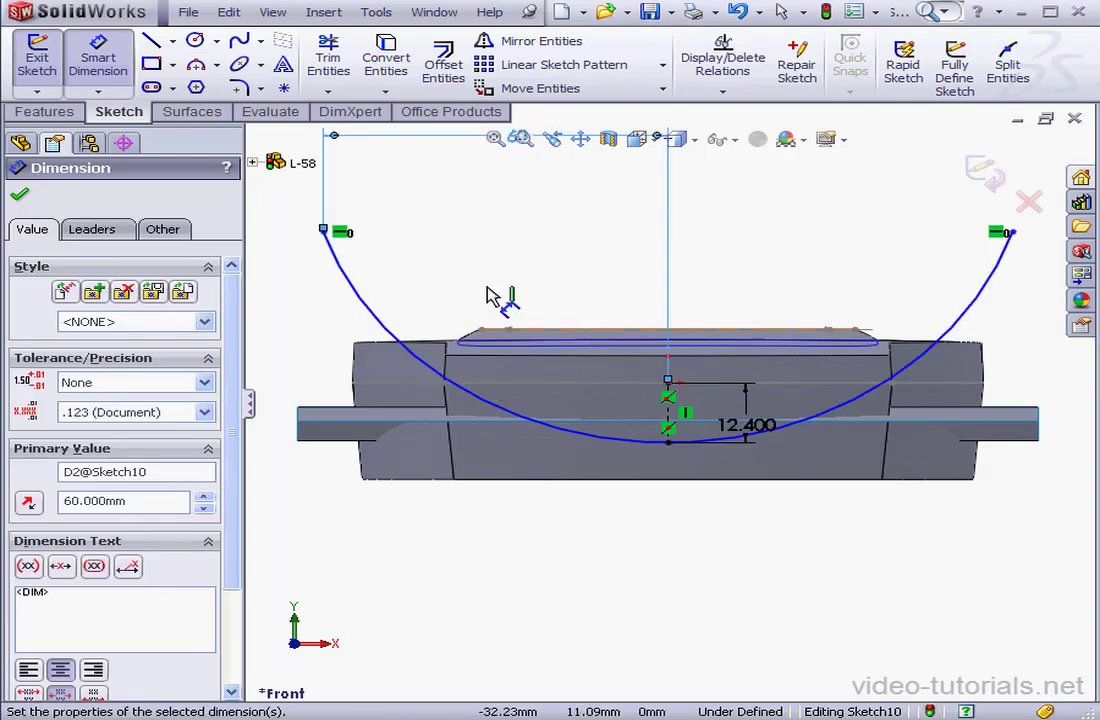
right_click(404, 212)
click(445, 230)
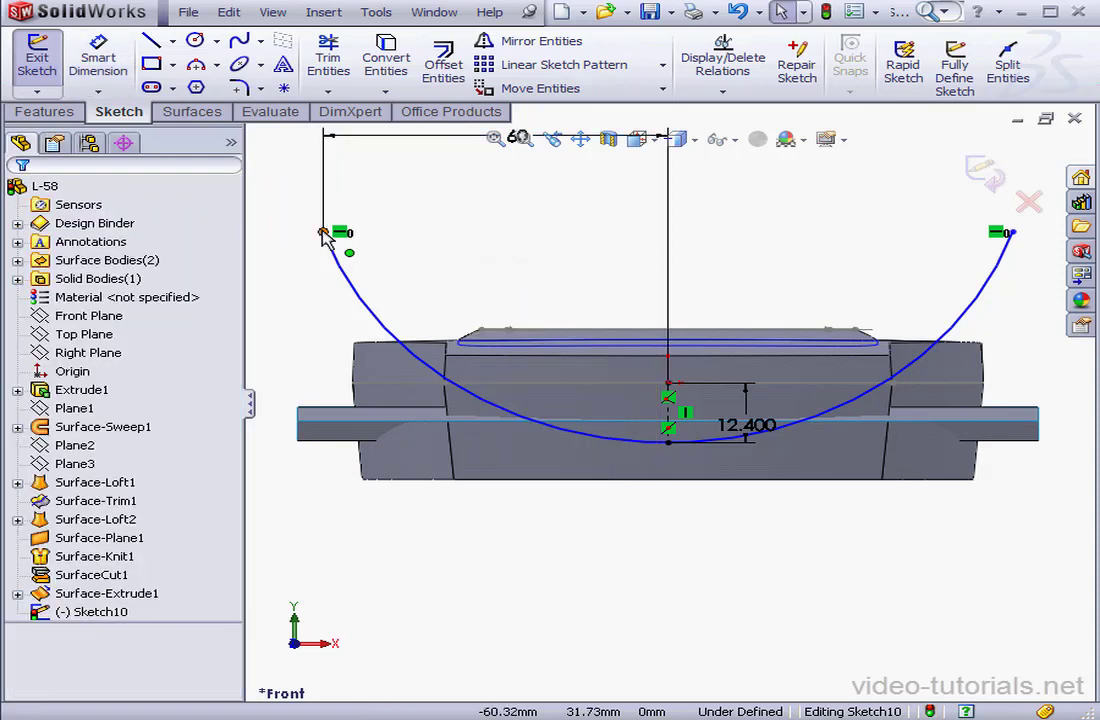
Lower the arc's left endpoint, dimension it 5 mm vertically from the origin, and exit the sketch.
drag(322, 233, 358, 410)
click(98, 62)
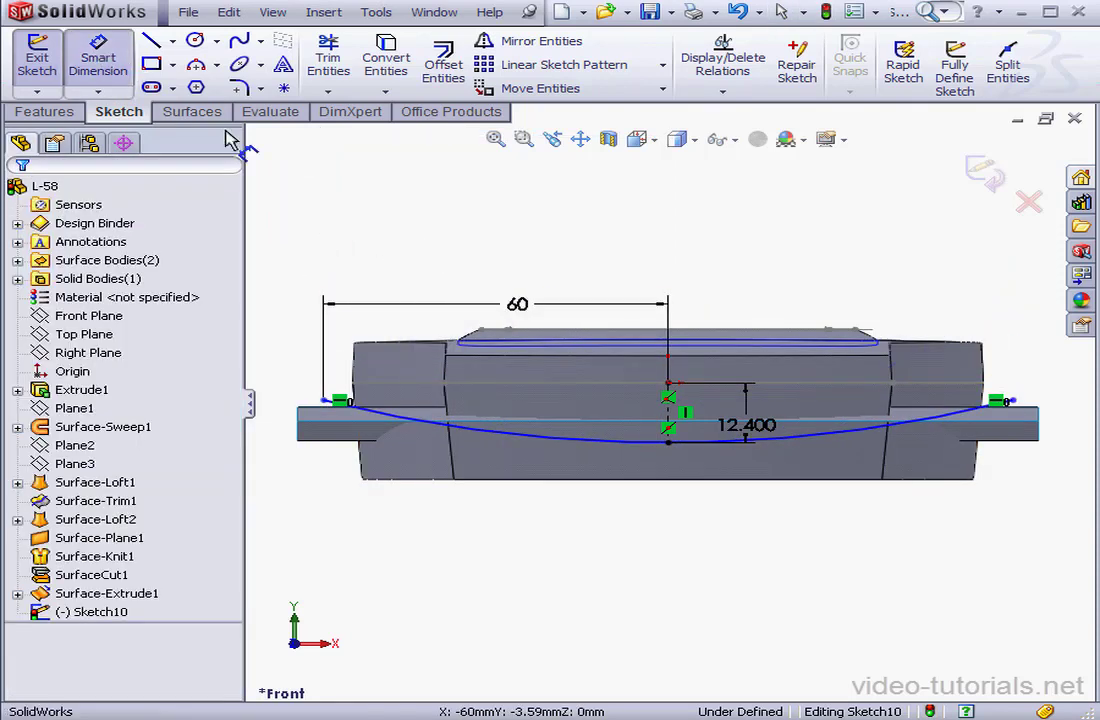
click(668, 385)
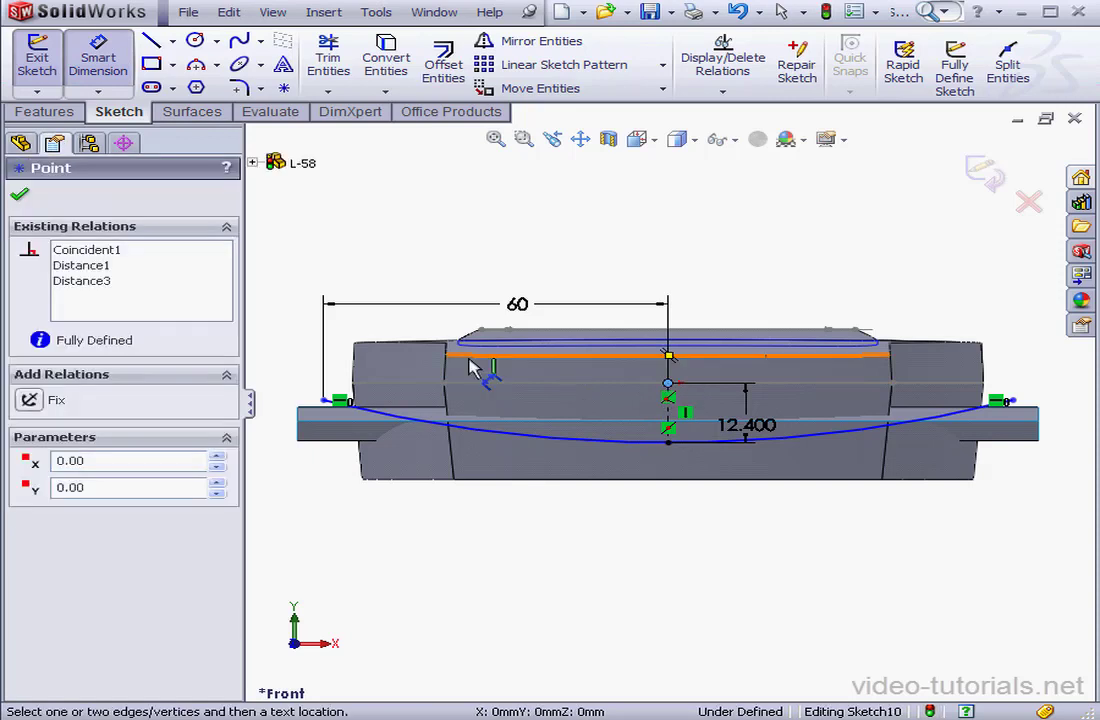
click(326, 400)
click(292, 387)
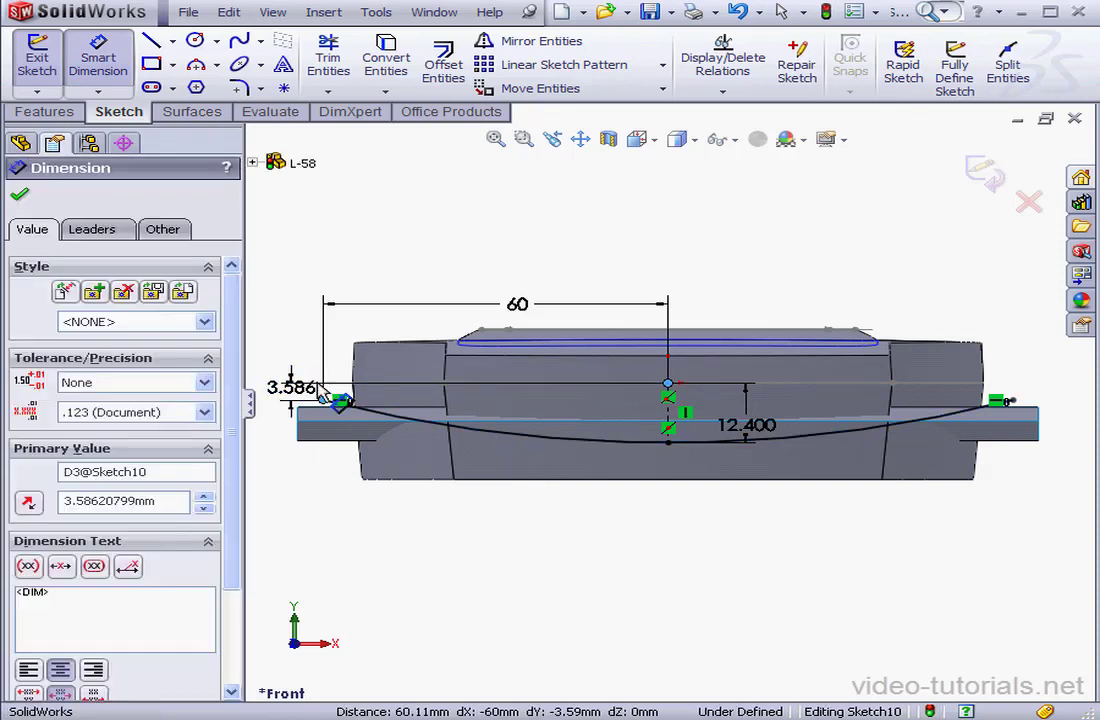
text(5)
click(197, 424)
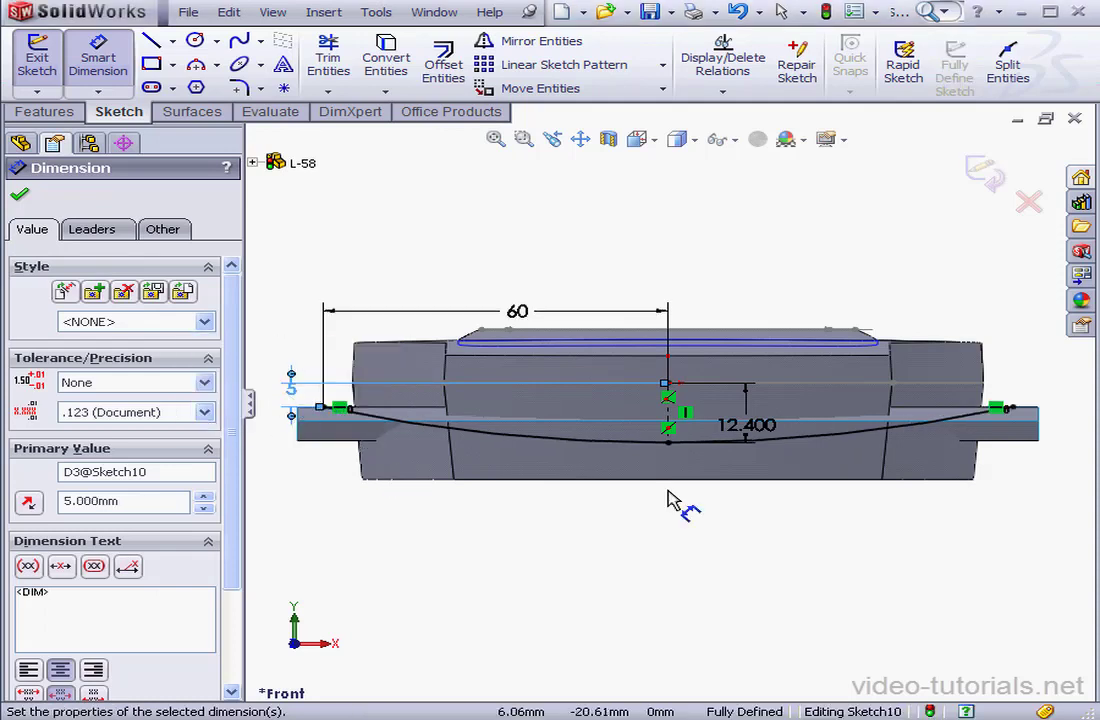
click(984, 176)
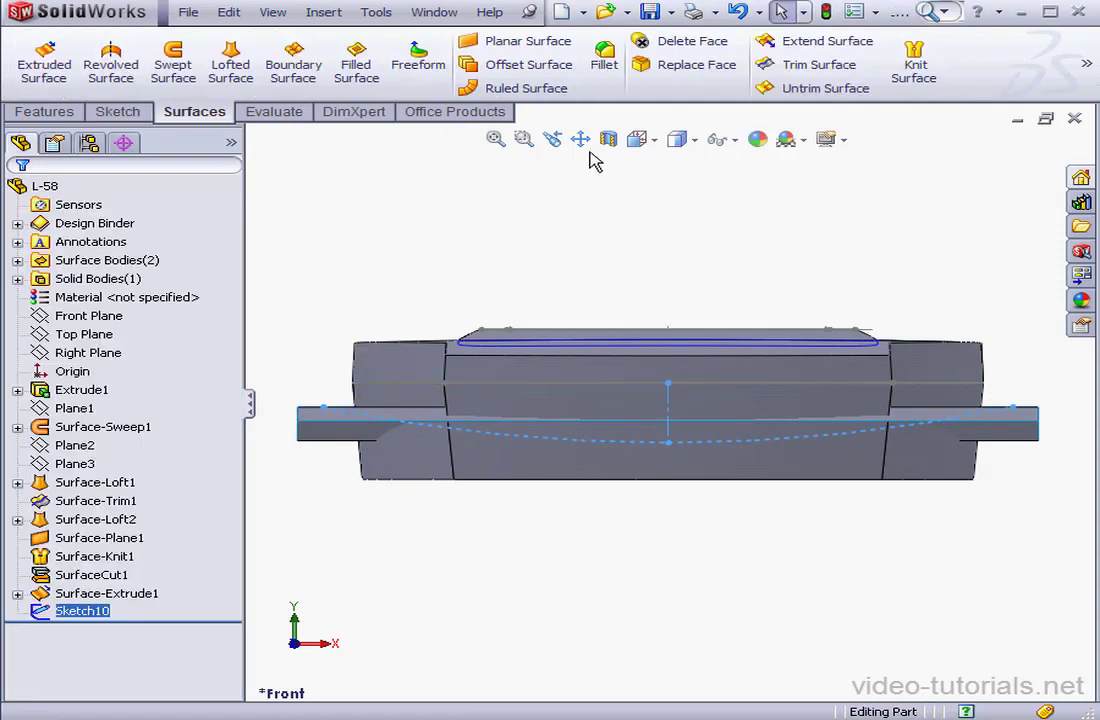
Extrude the arc sketch as a Mid Plane surface across the body, with the depth increased beyond 159 mm, in isometric view.
click(641, 140)
click(665, 186)
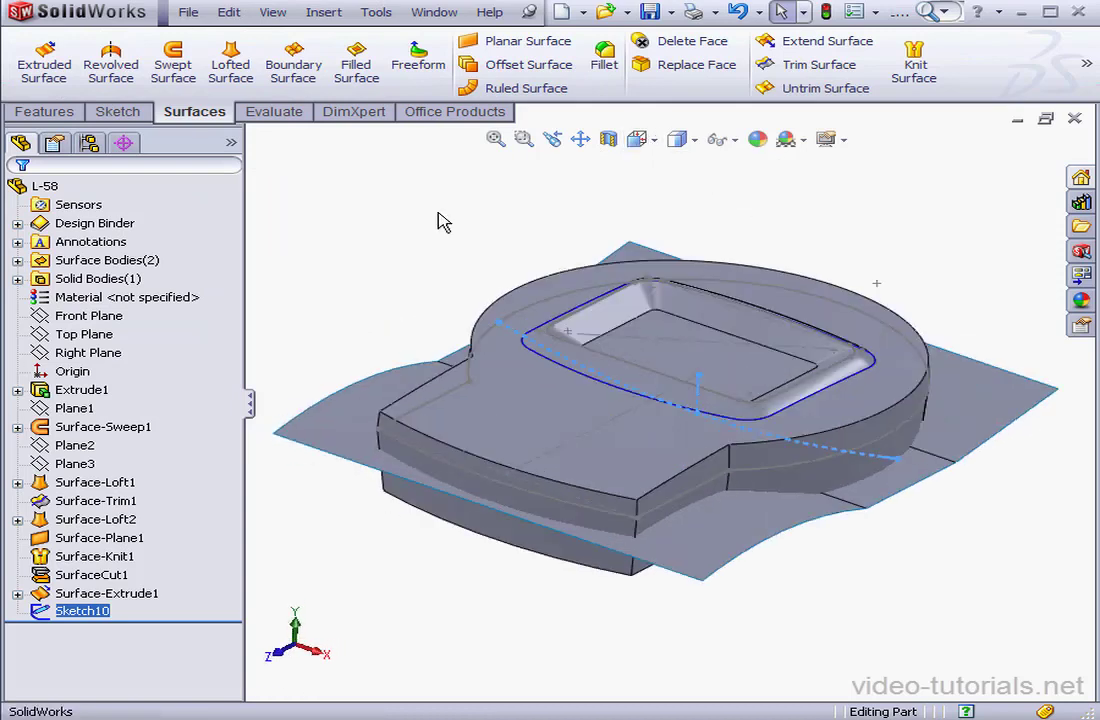
click(43, 62)
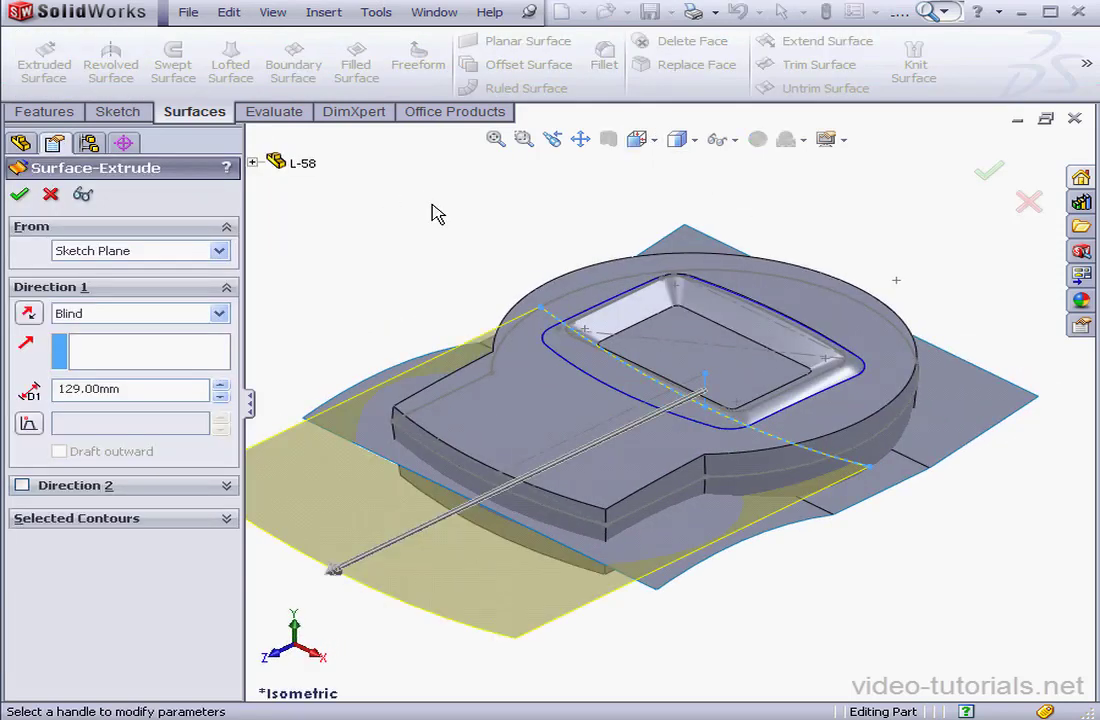
click(220, 313)
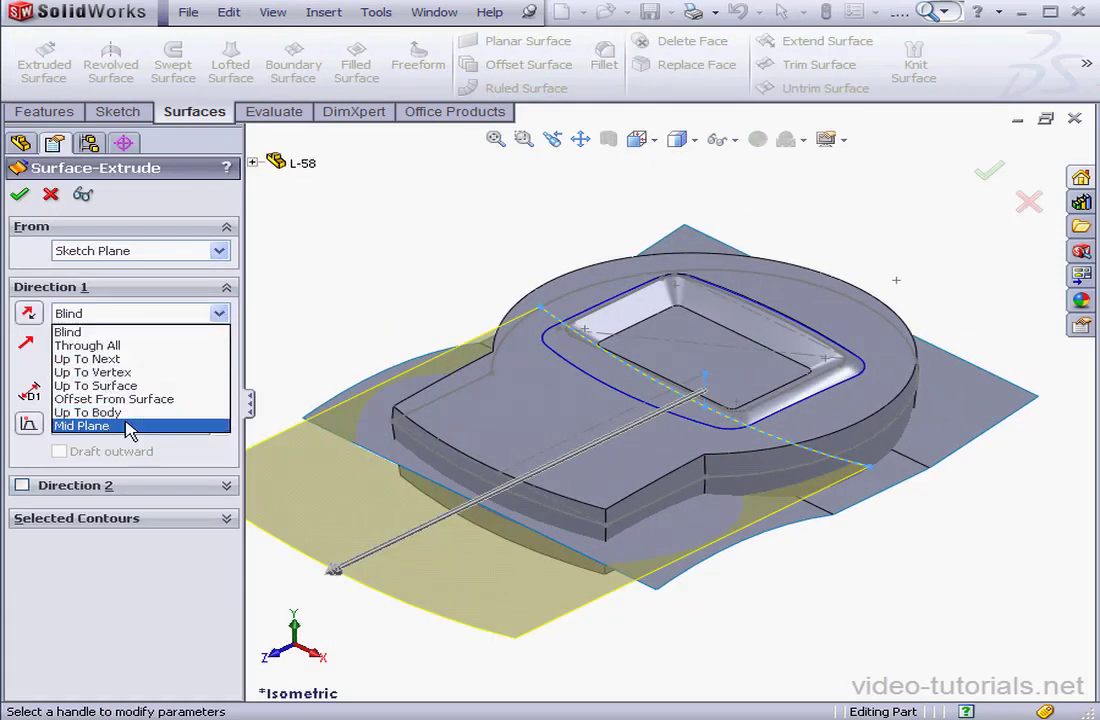
click(128, 427)
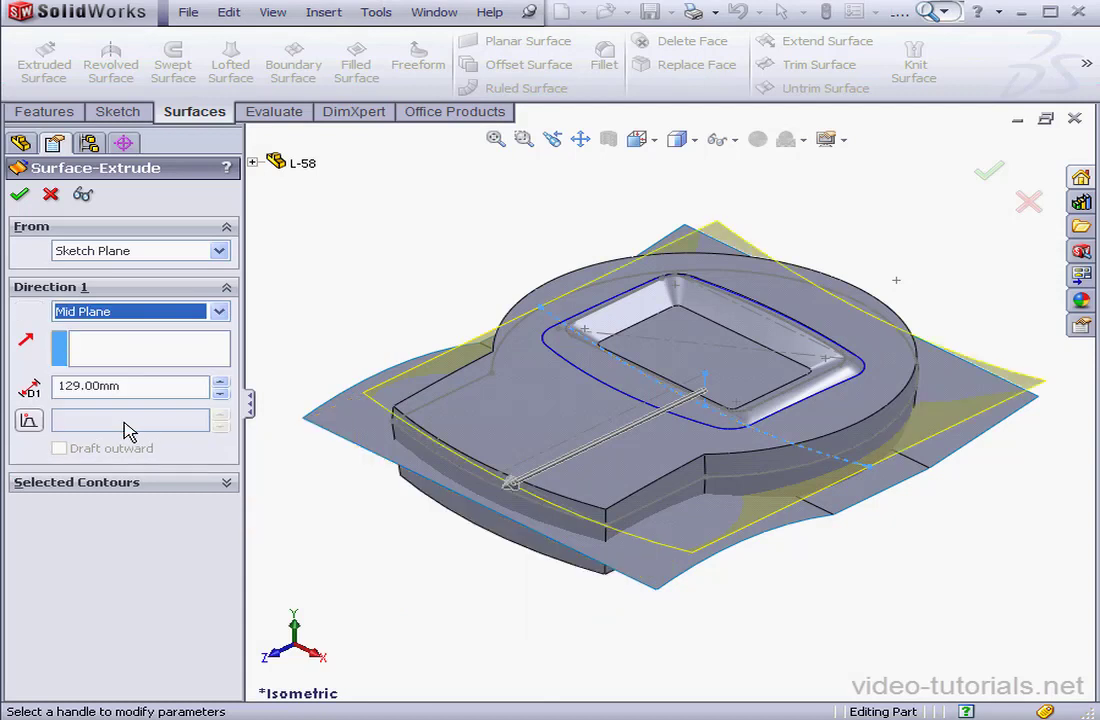
click(220, 381)
click(221, 384)
click(221, 384)
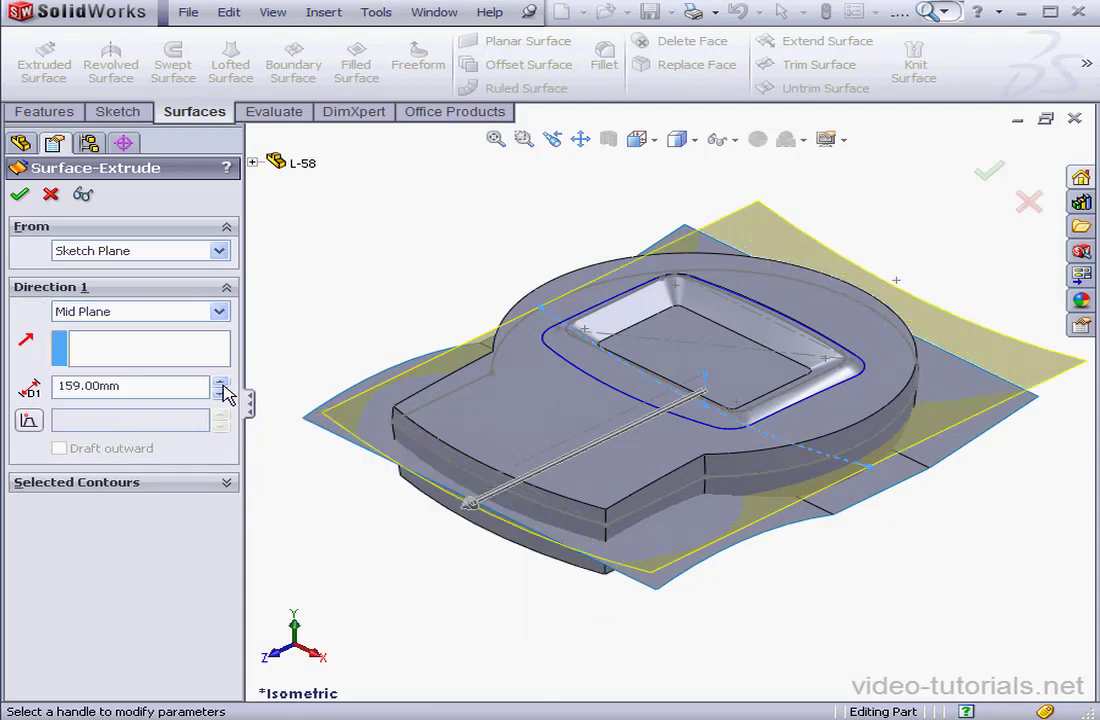
click(221, 384)
click(20, 196)
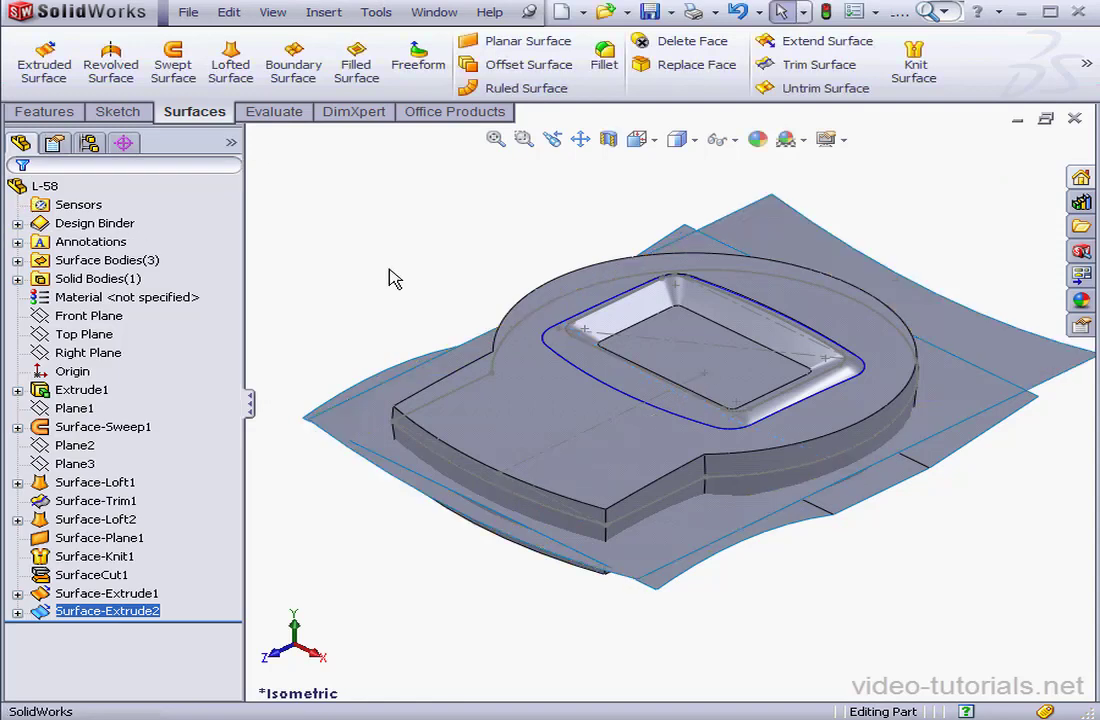
Hide the Extrude1 solid body and its Sketch1.
right_click(80, 389)
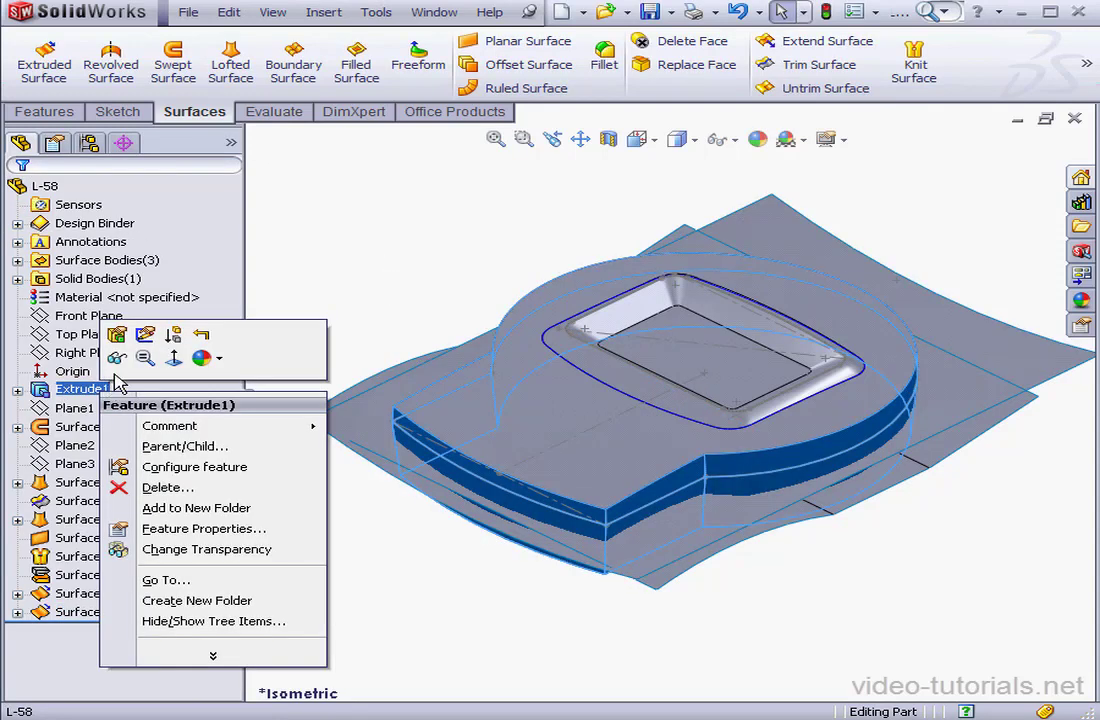
click(117, 322)
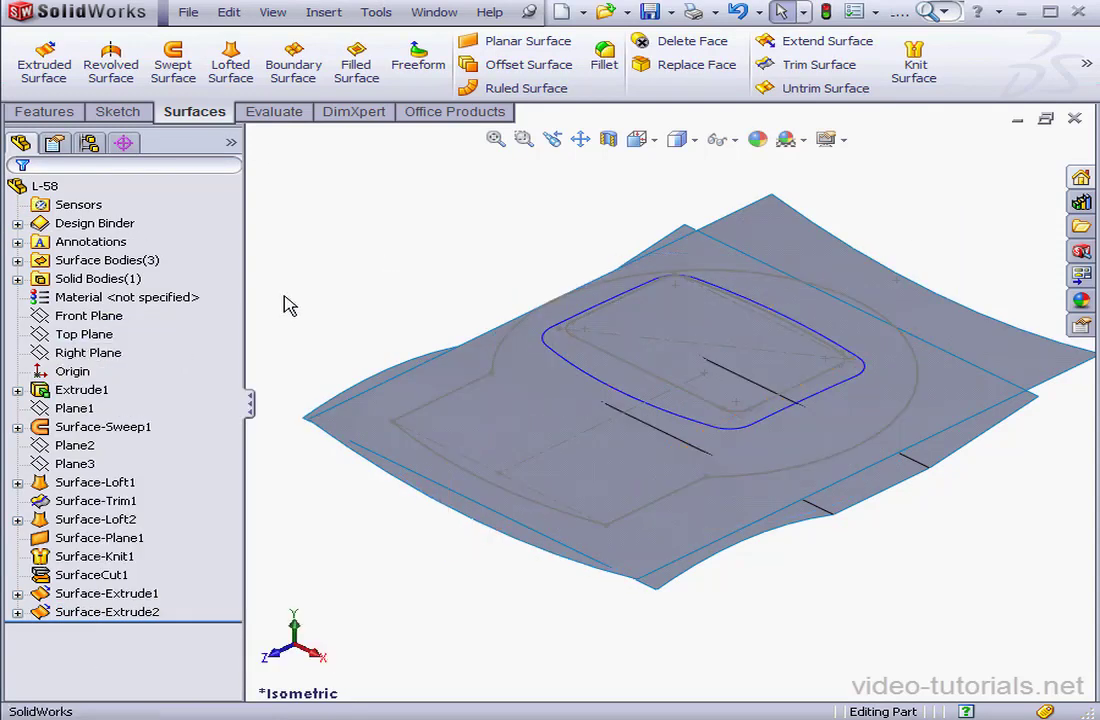
click(17, 389)
right_click(80, 408)
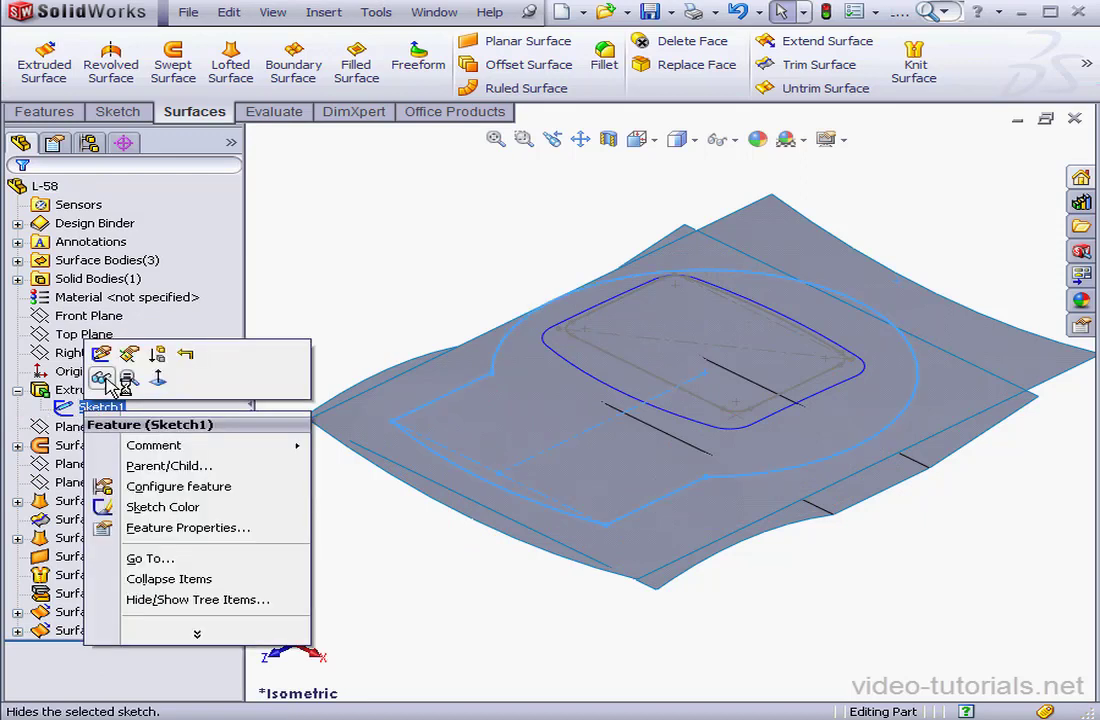
click(125, 379)
Hide Sketch5 and Curve1 under Surface-Loft1.
click(18, 502)
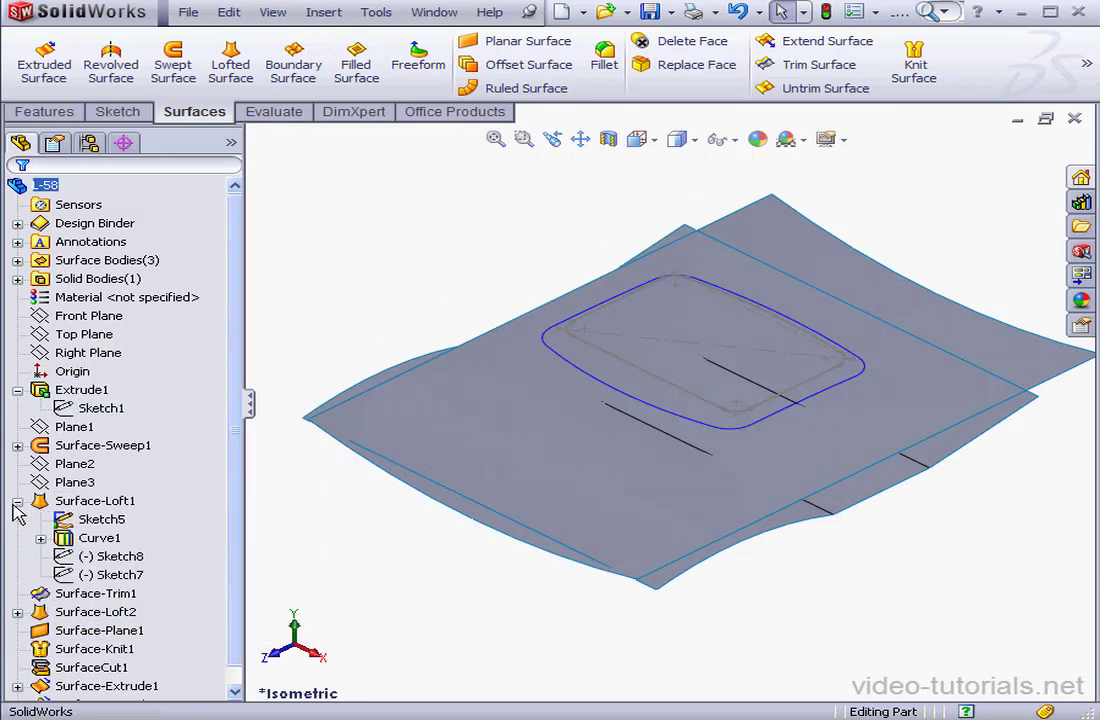
right_click(90, 518)
click(119, 486)
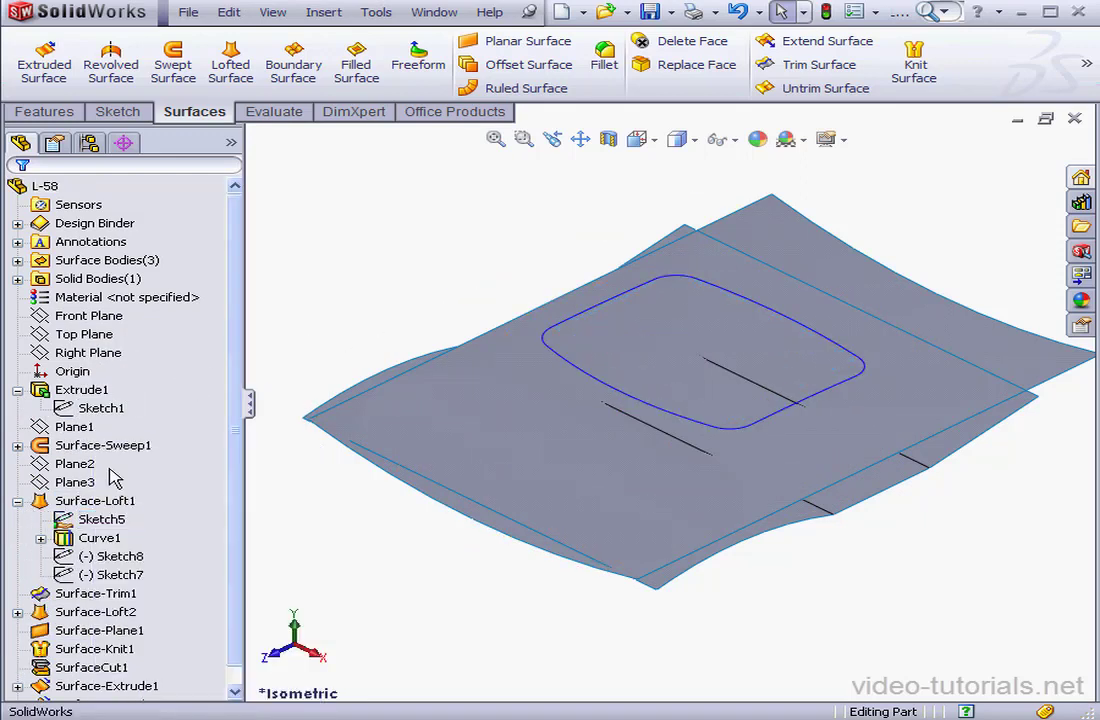
right_click(110, 537)
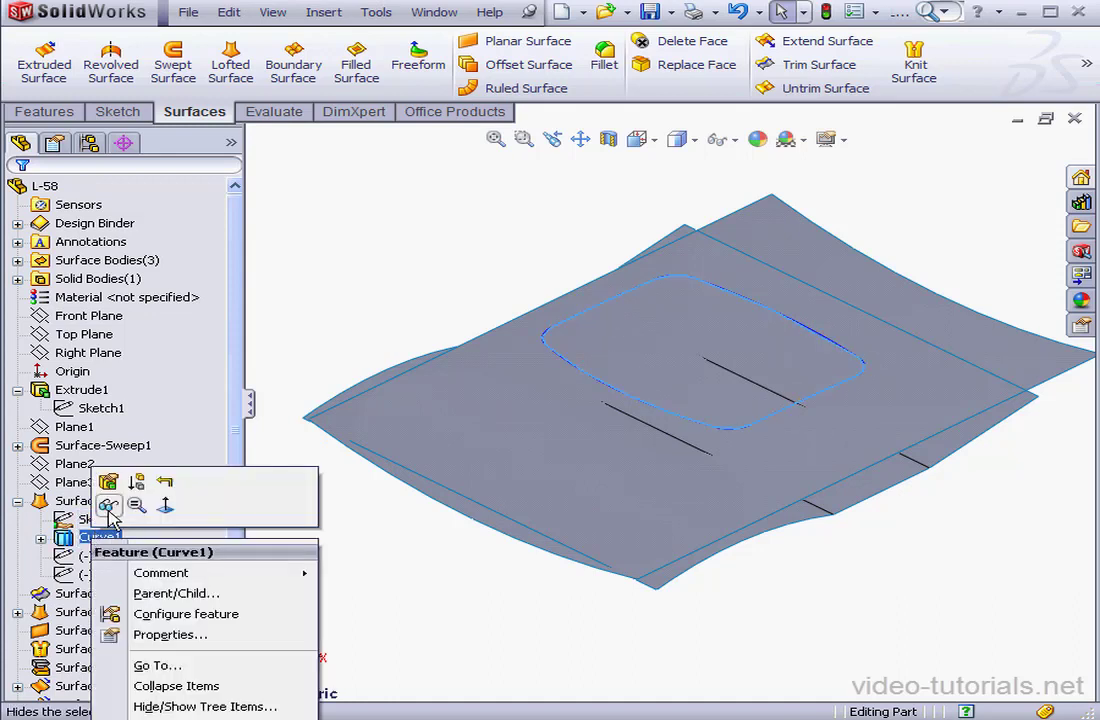
click(106, 504)
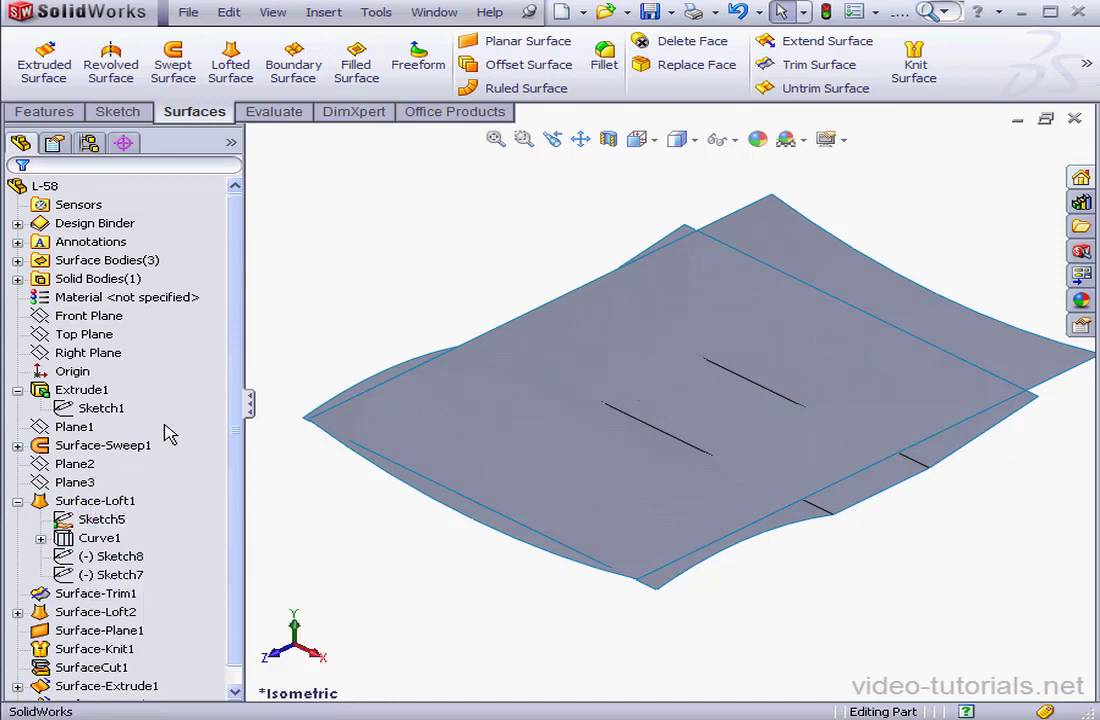
Mutually trim Surface-Extrude2 and Surface-Extrude1, keeping the central piece of Surface-Extrude1 and both side pieces of Surface-Extrude2.
click(806, 65)
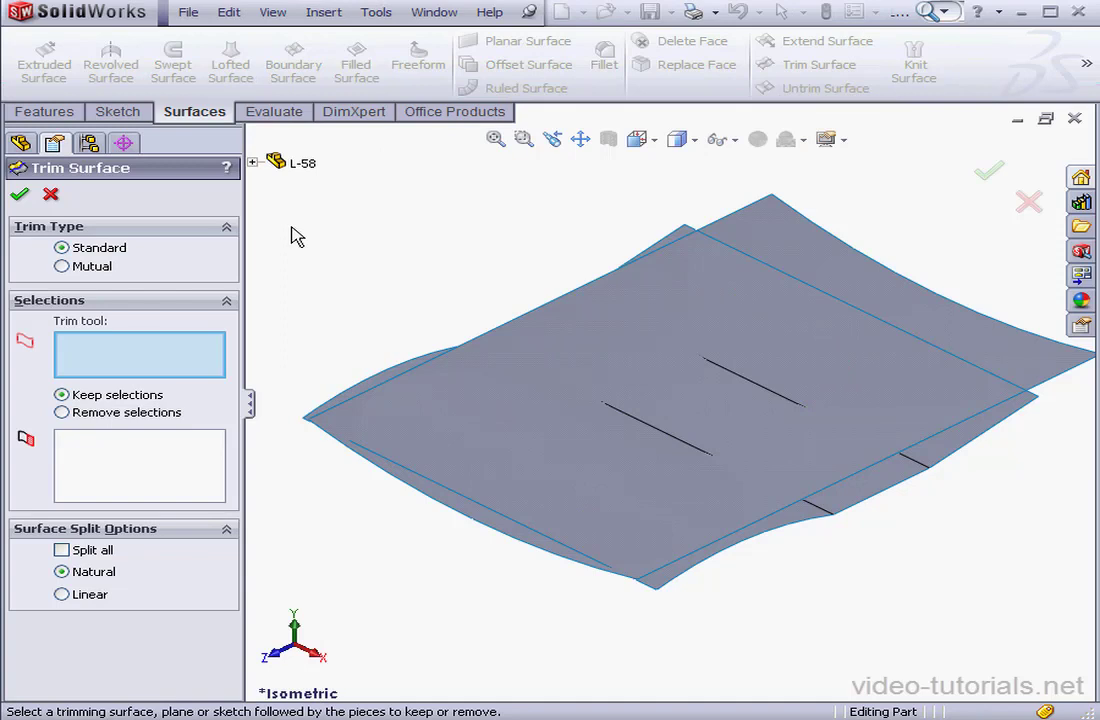
click(62, 267)
click(928, 322)
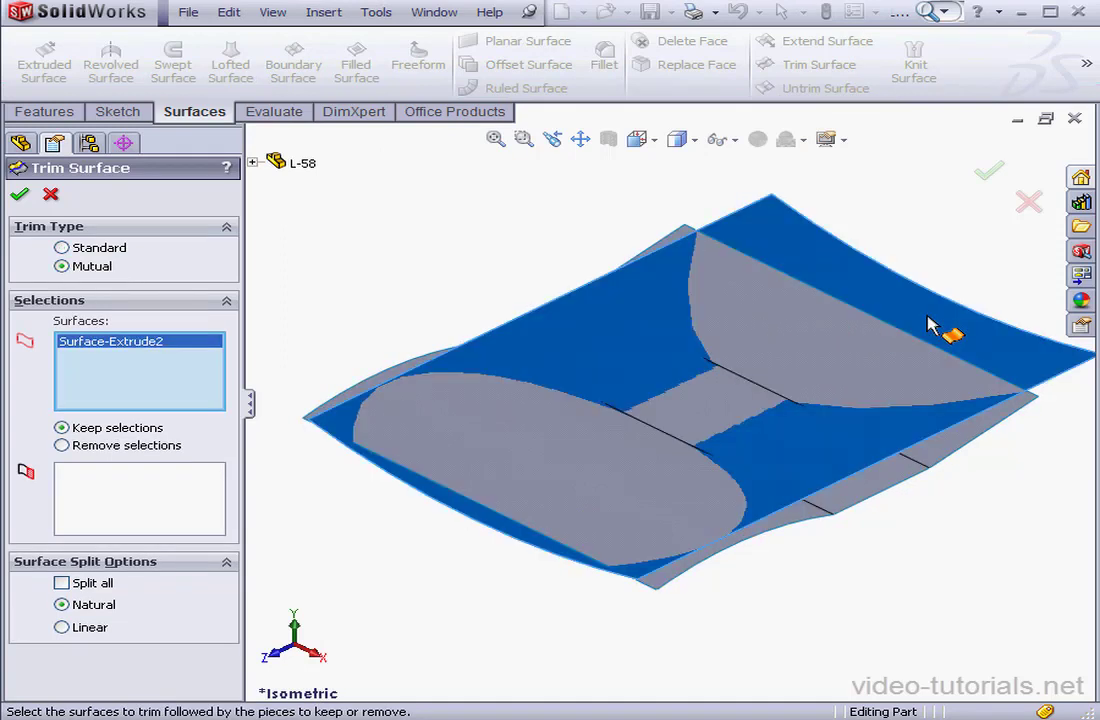
click(952, 442)
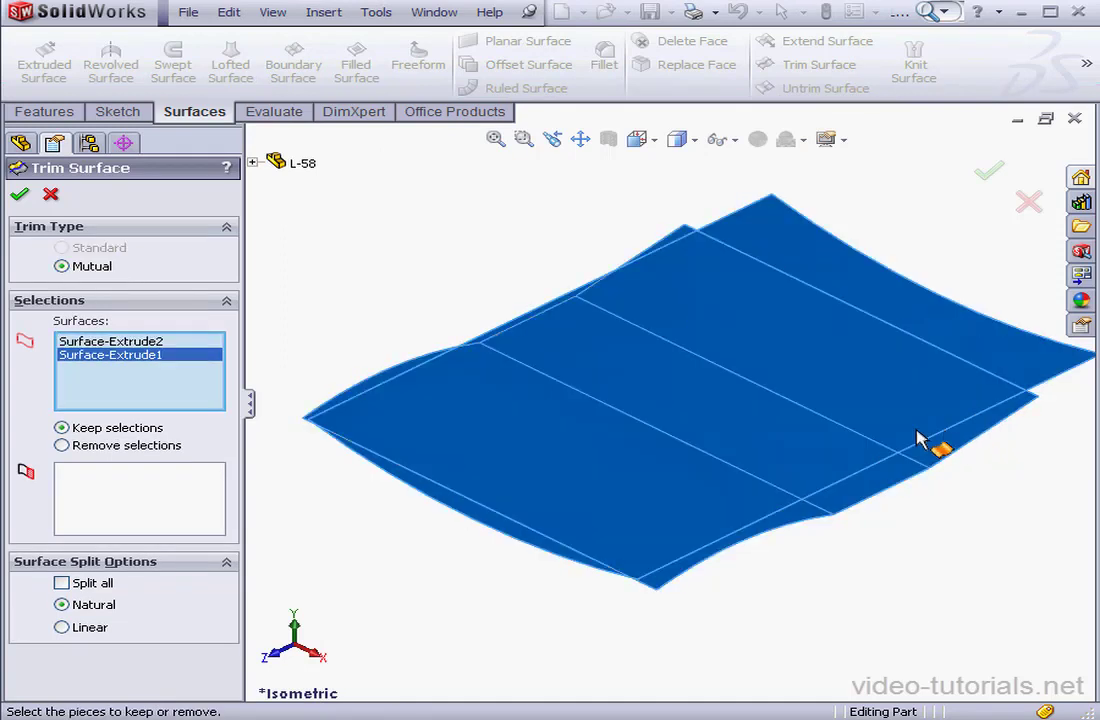
click(157, 506)
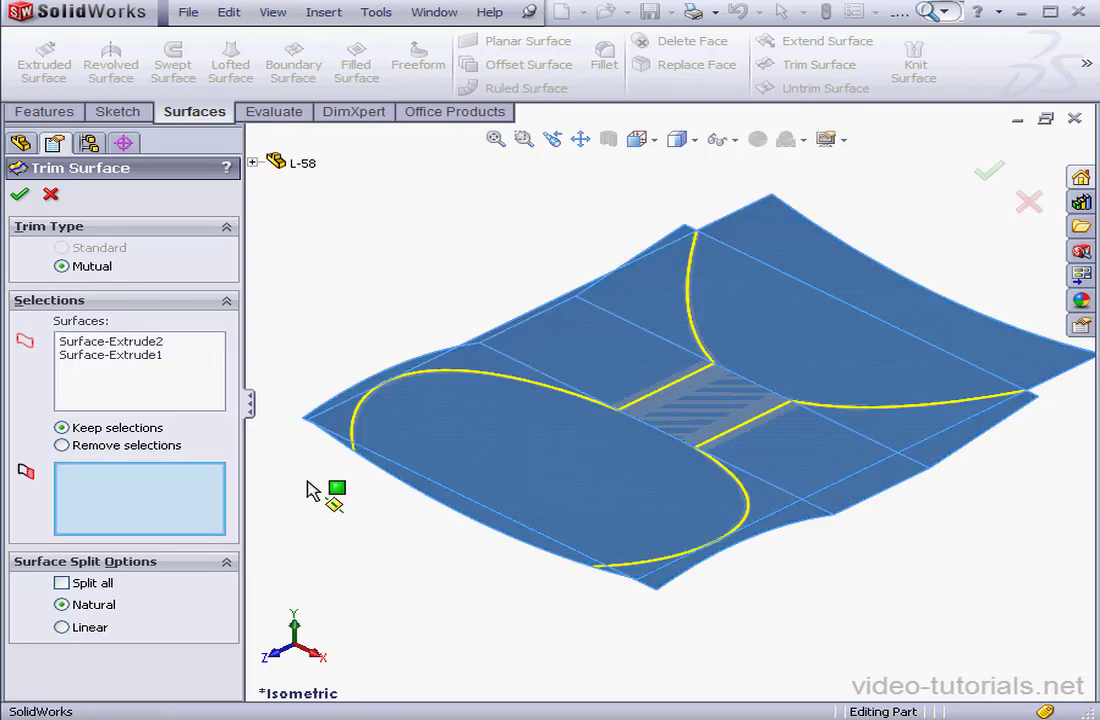
click(812, 376)
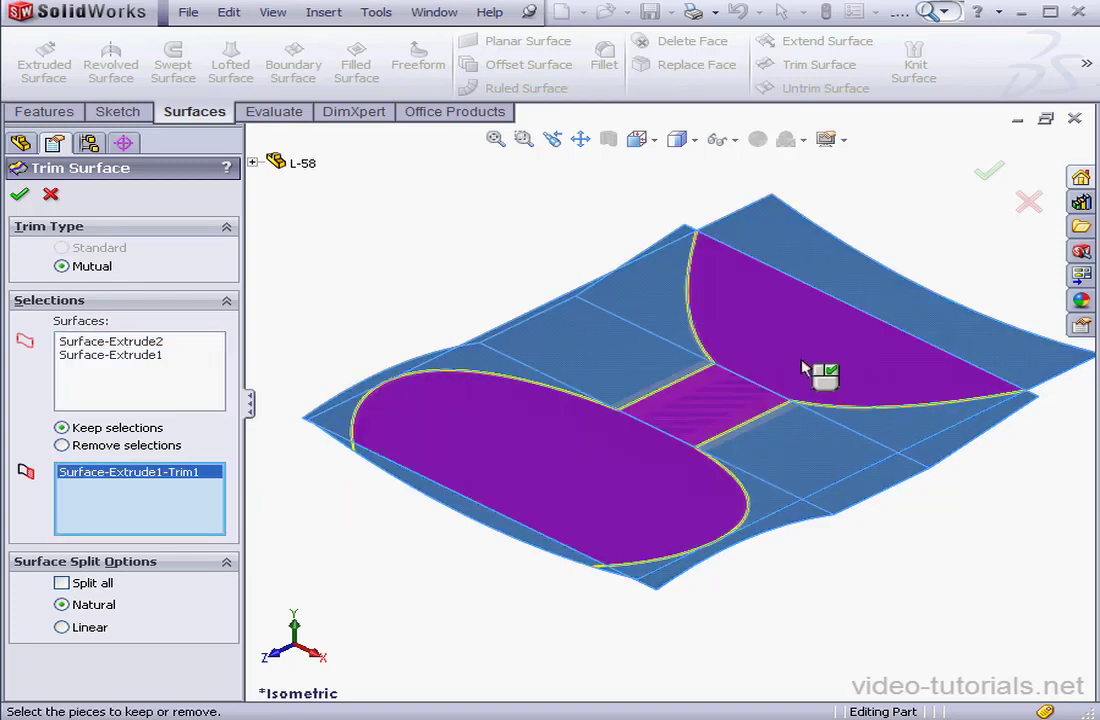
click(795, 449)
click(660, 368)
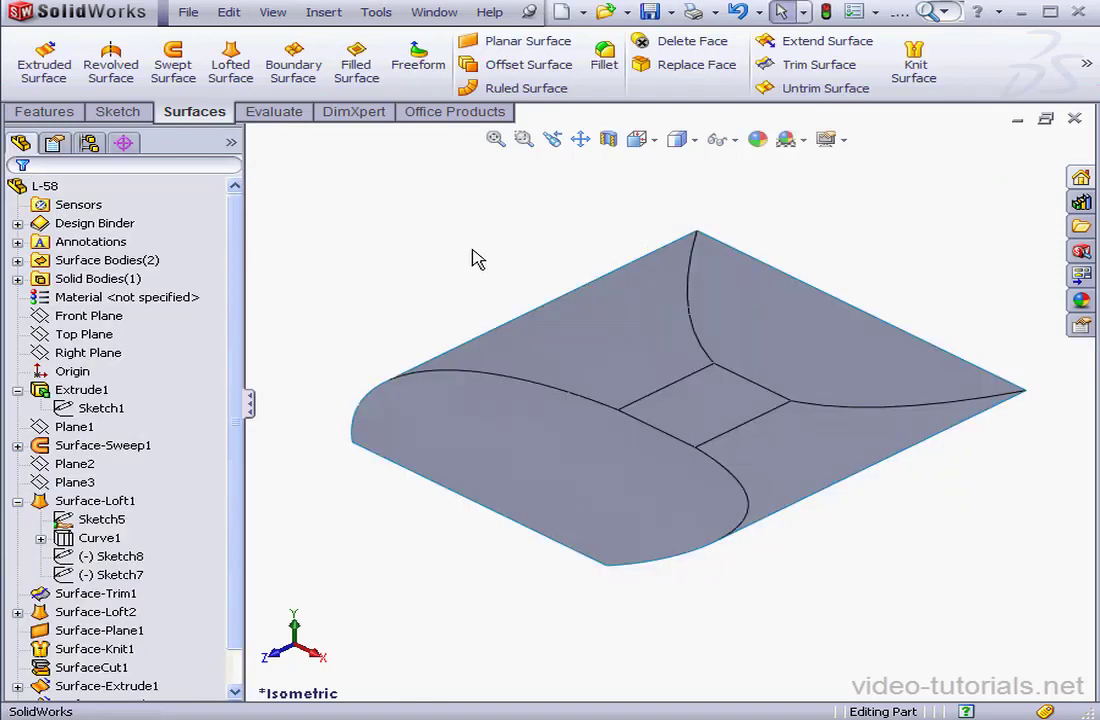
mouse_move(692, 504)
middle_down()
mouse_move(700, 388)
mouse_move(754, 449)
mouse_move(751, 500)
middle_up()
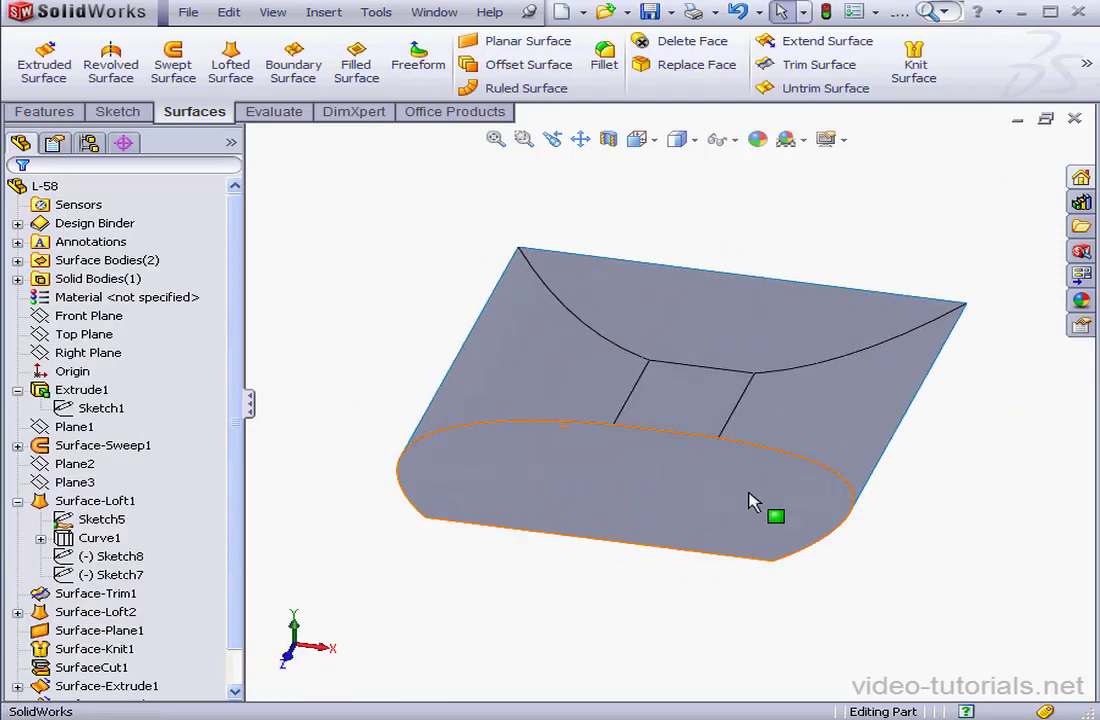
Show the Extrude1 solid body and cut it with the Surface-Trim2 surface, flipping the cut direction to remove the material below.
right_click(100, 390)
click(122, 362)
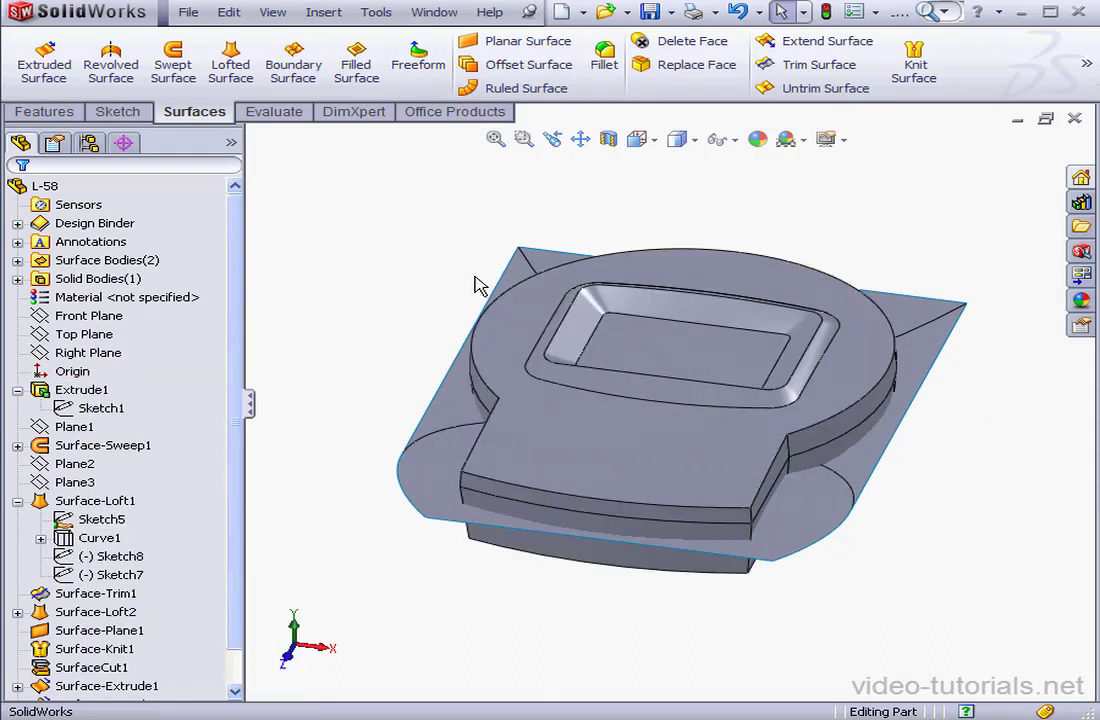
click(324, 12)
mouse_move(378, 64)
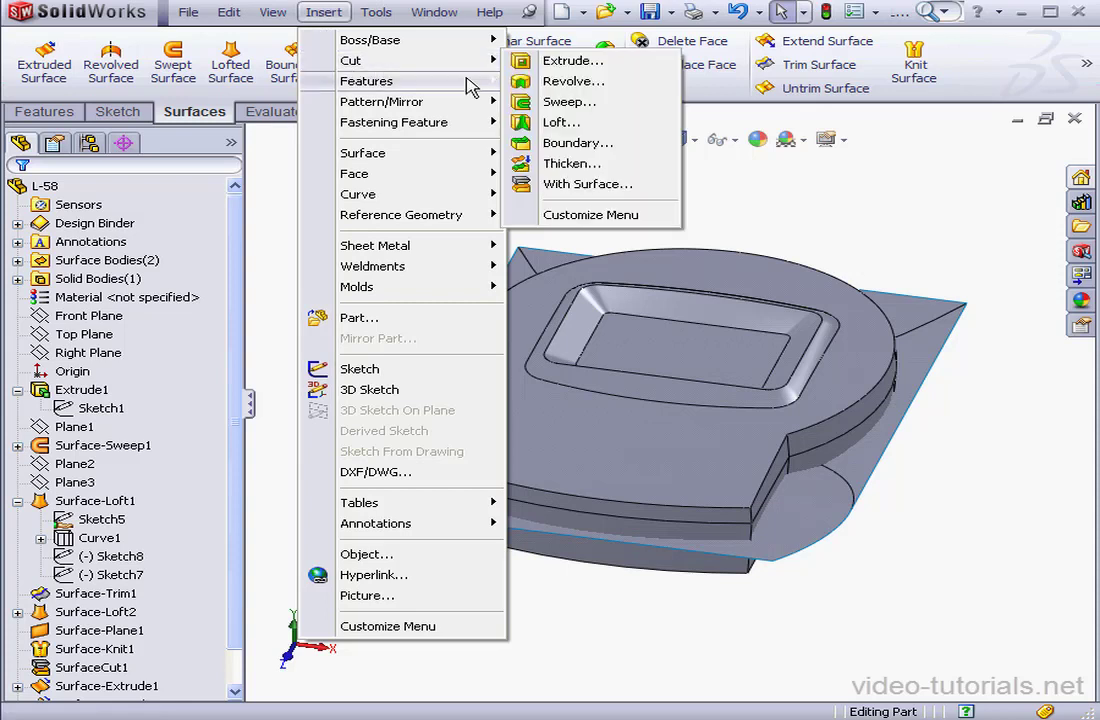
click(587, 184)
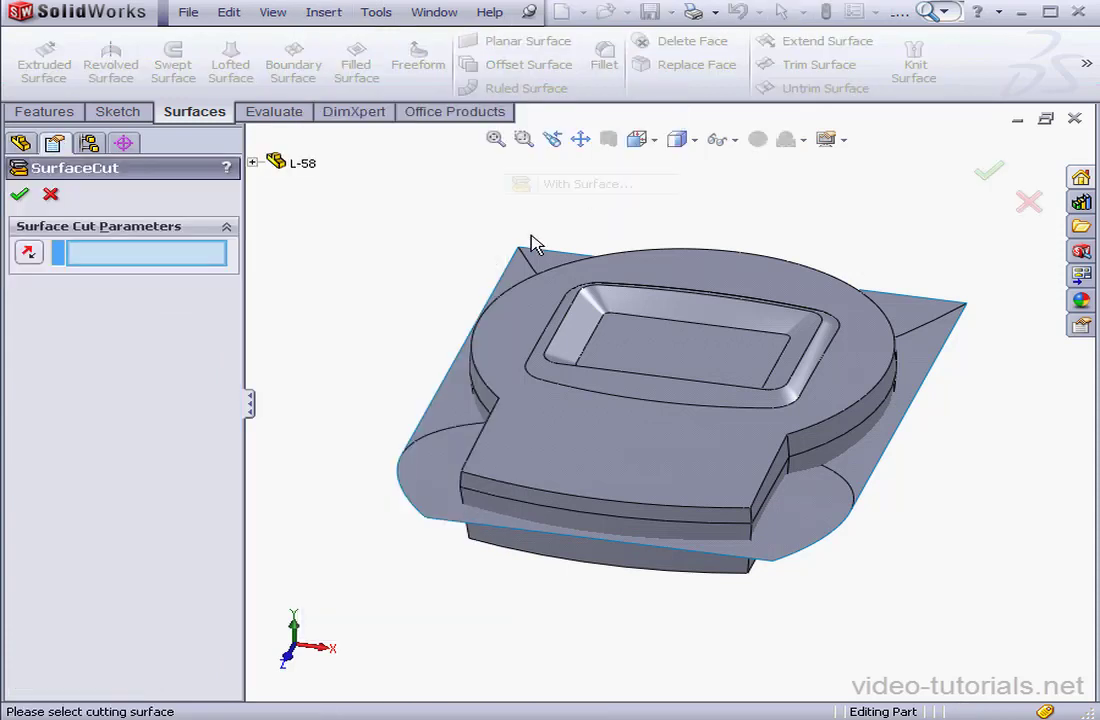
click(458, 410)
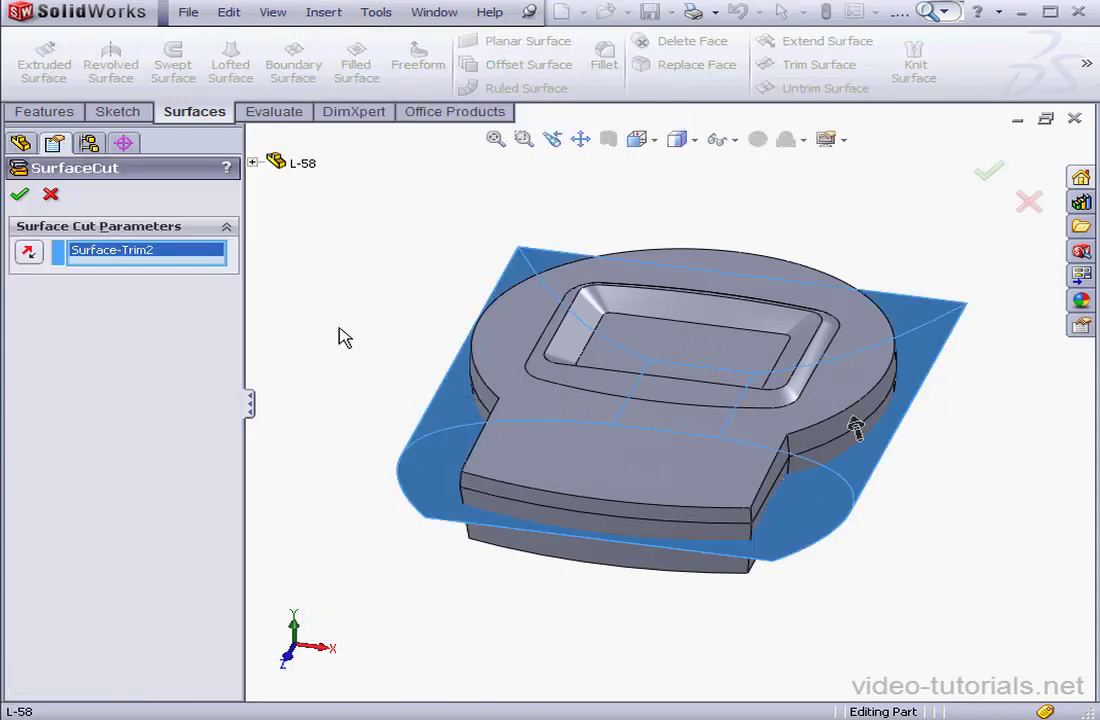
click(858, 434)
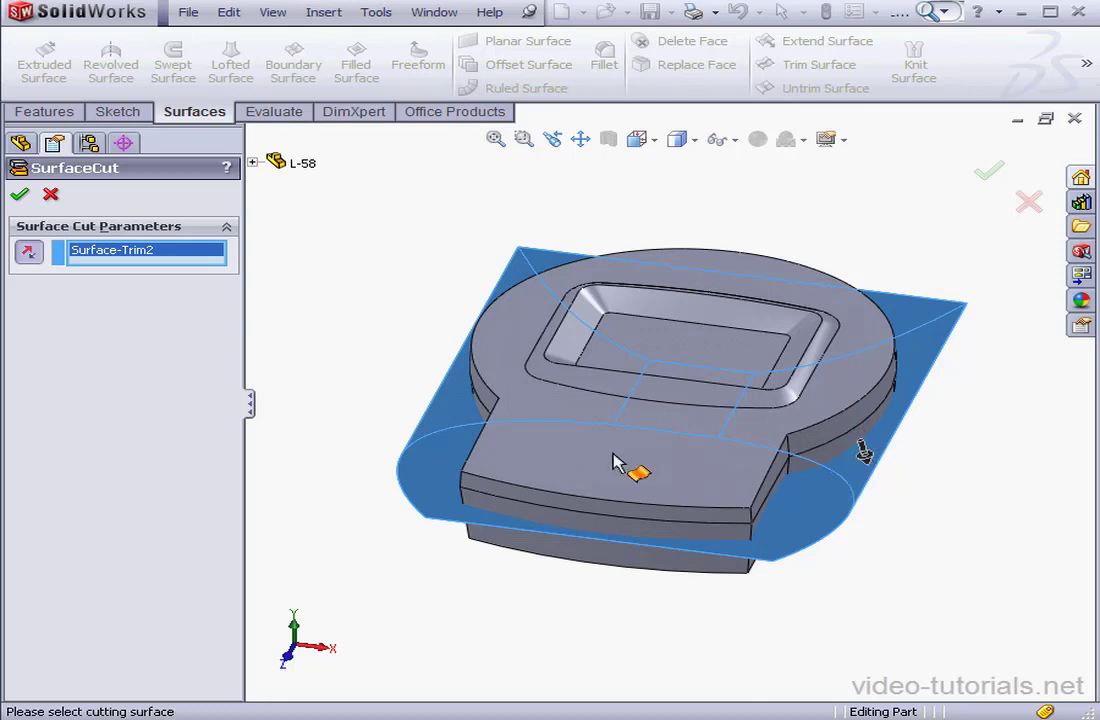
click(20, 195)
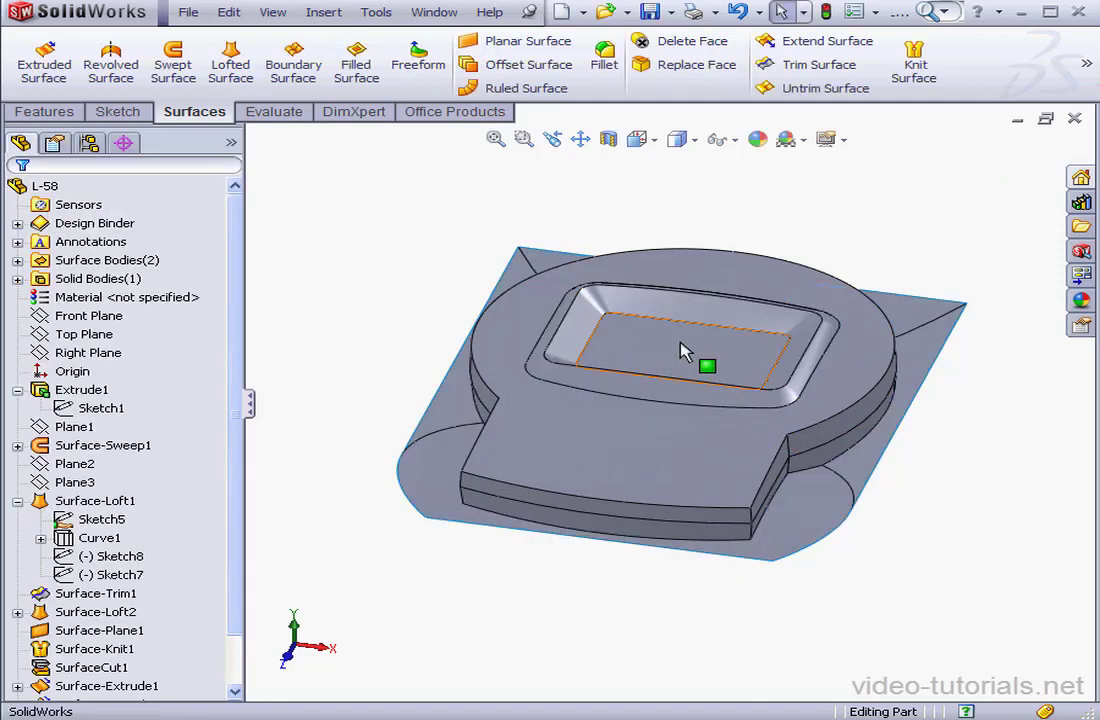
Hide the Surface-Trim2 surface body and inspect the cut solid from several angles.
click(17, 260)
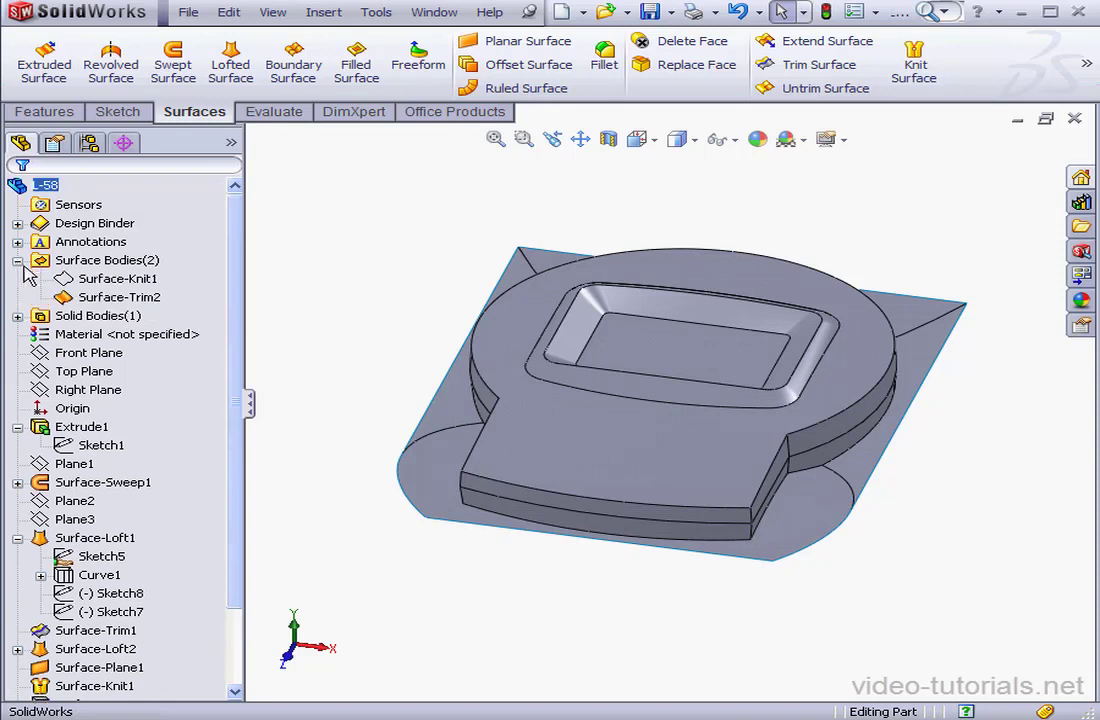
right_click(112, 298)
click(103, 266)
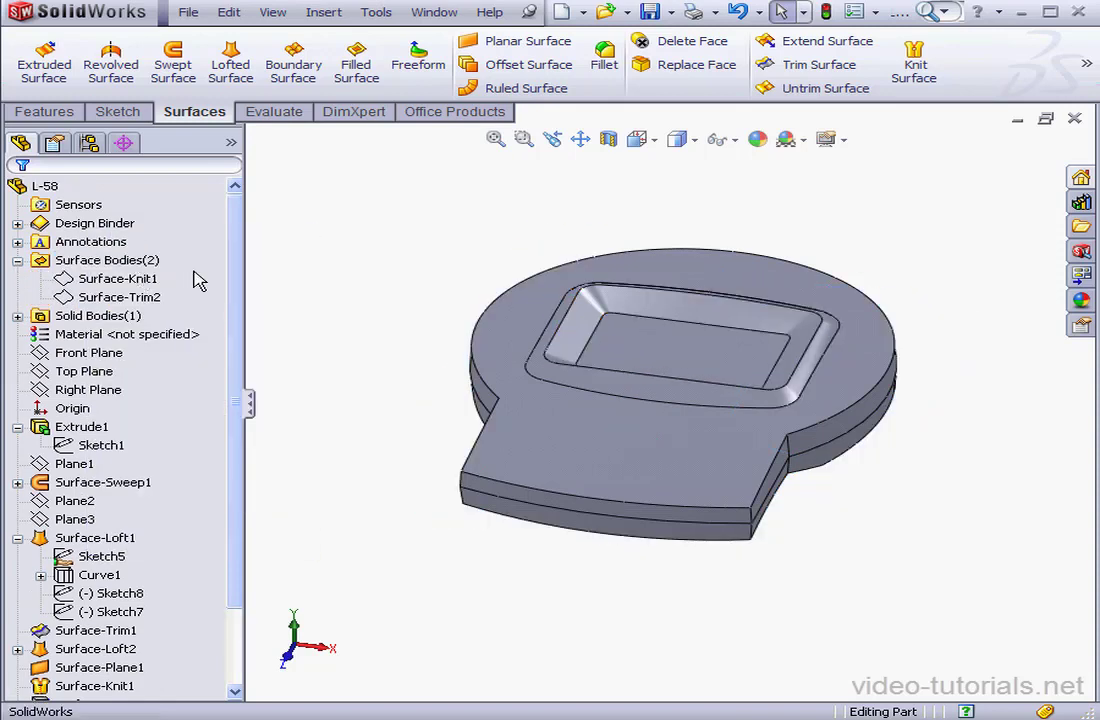
middle_drag(619, 356, 685, 385)
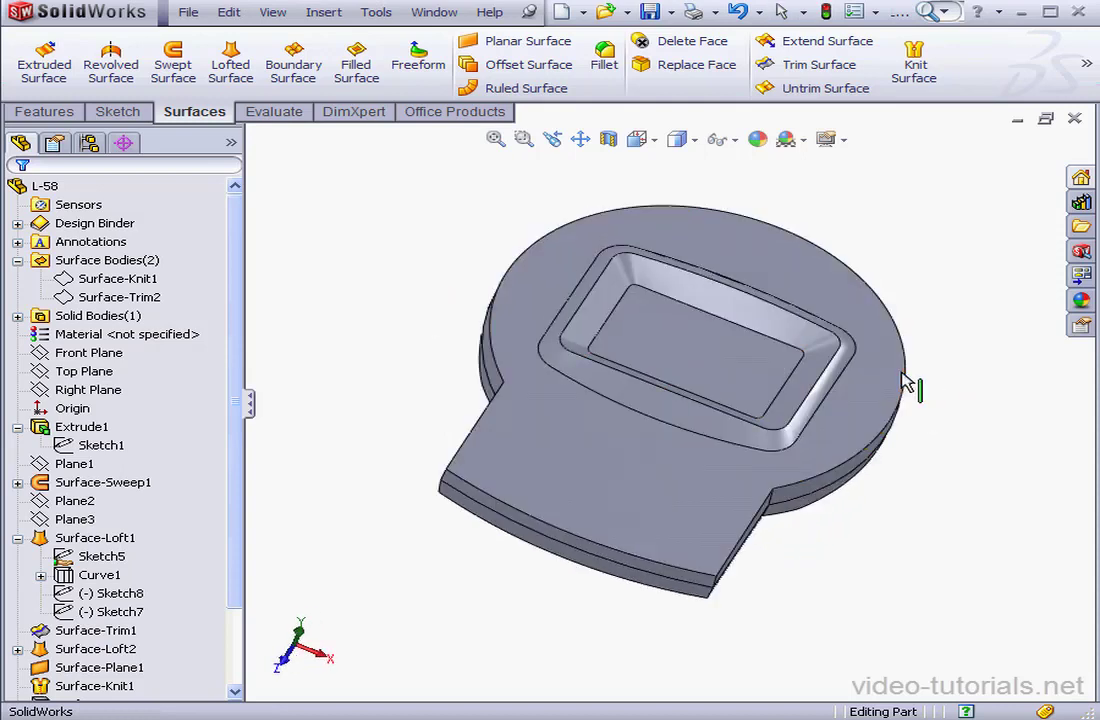
middle_drag(908, 385, 928, 307)
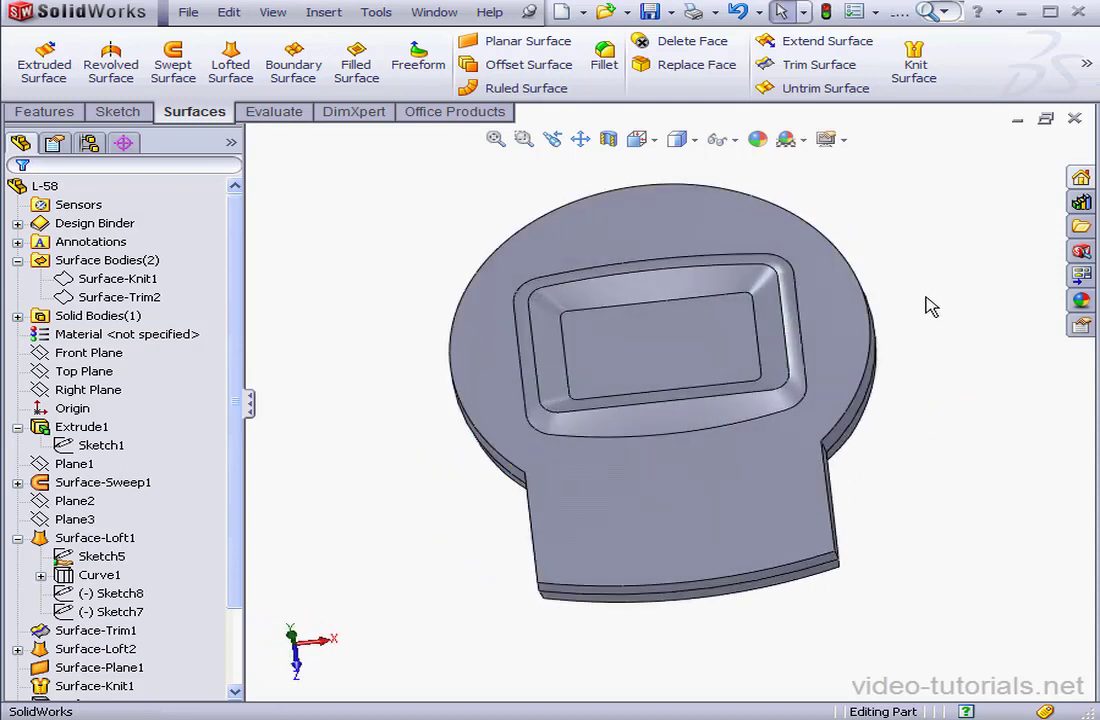